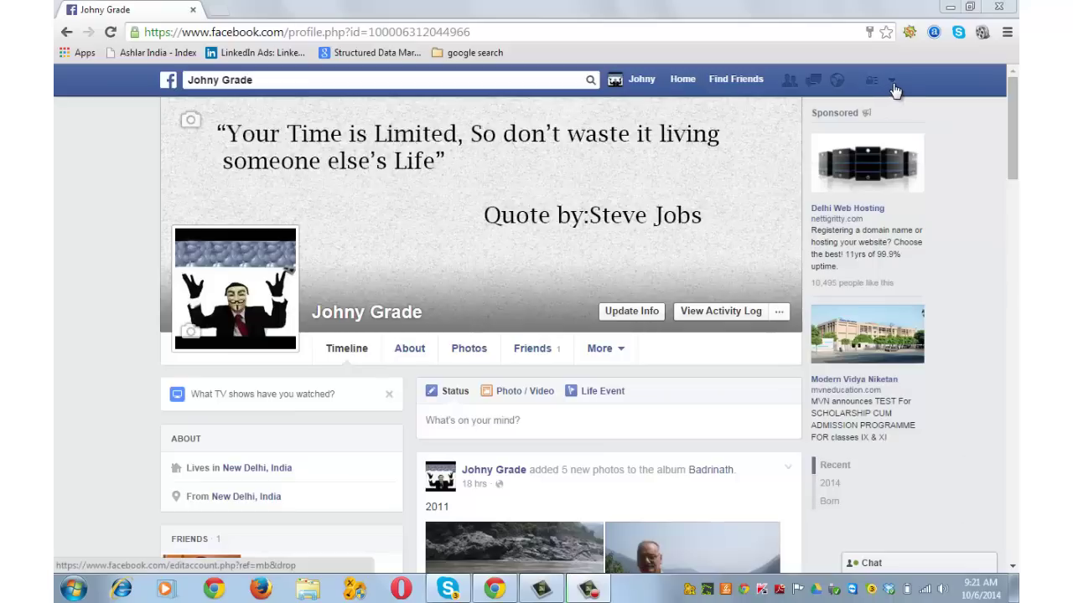
- Open the General Account Settings page from the top-bar account dropdown
click(893, 85)
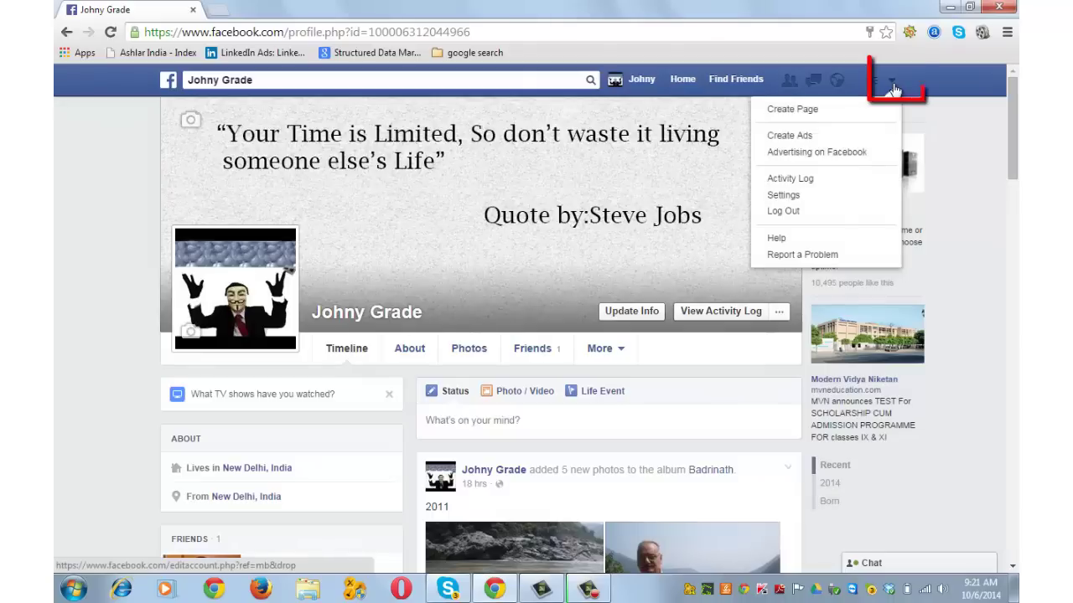
click(887, 204)
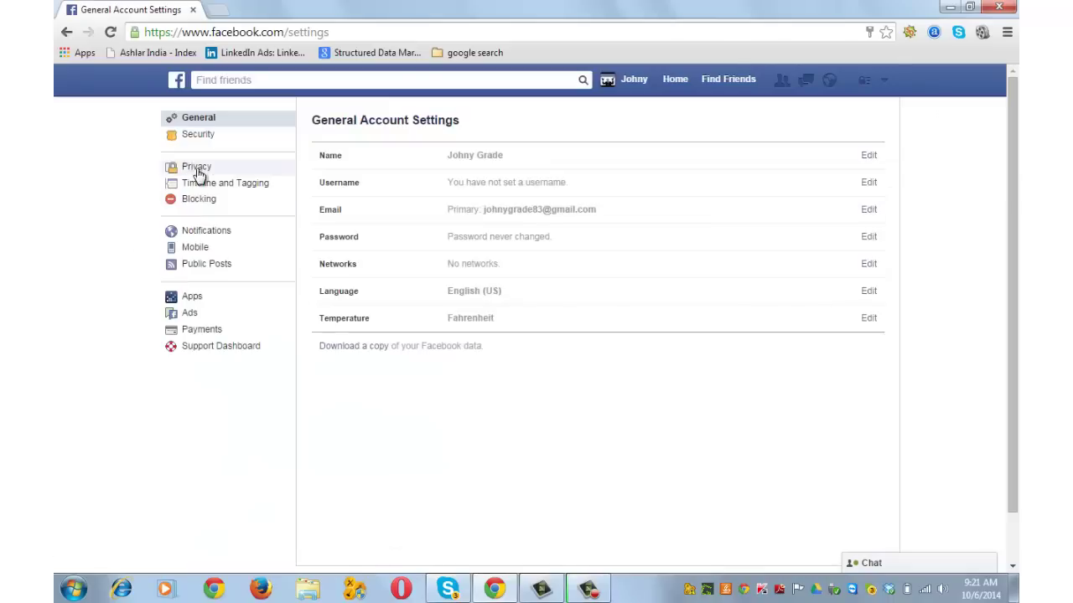
- In Privacy settings, leave the audience for future posts set to Friends
click(197, 166)
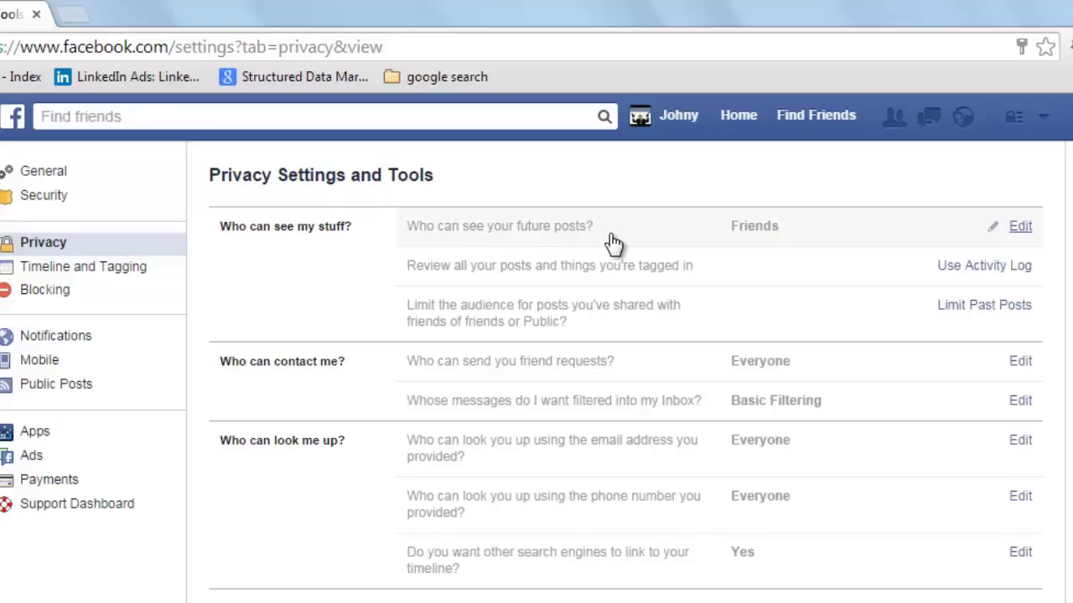
click(1026, 230)
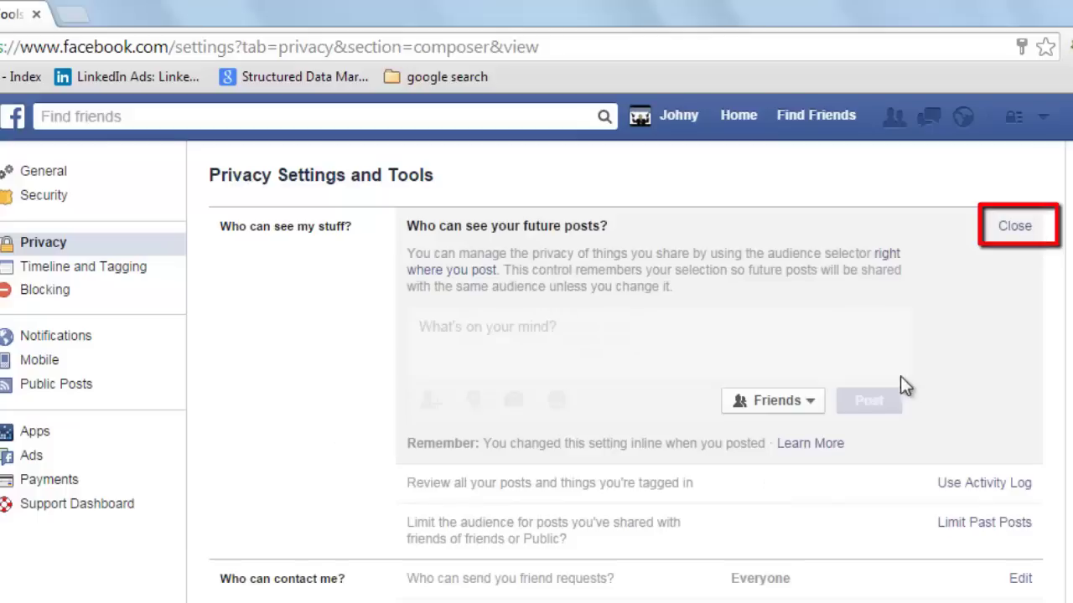
click(791, 404)
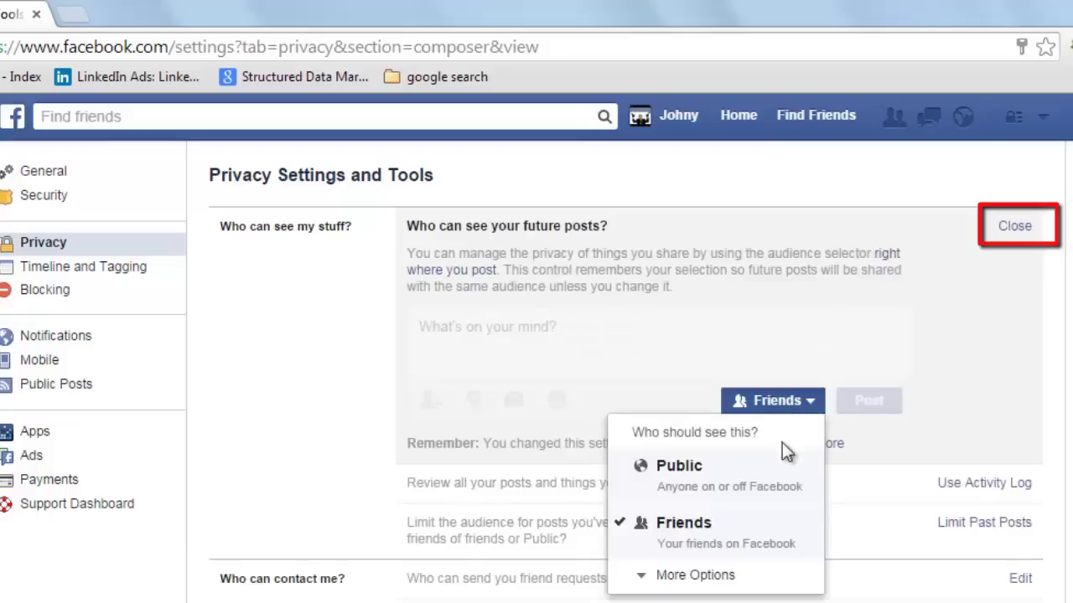
click(729, 577)
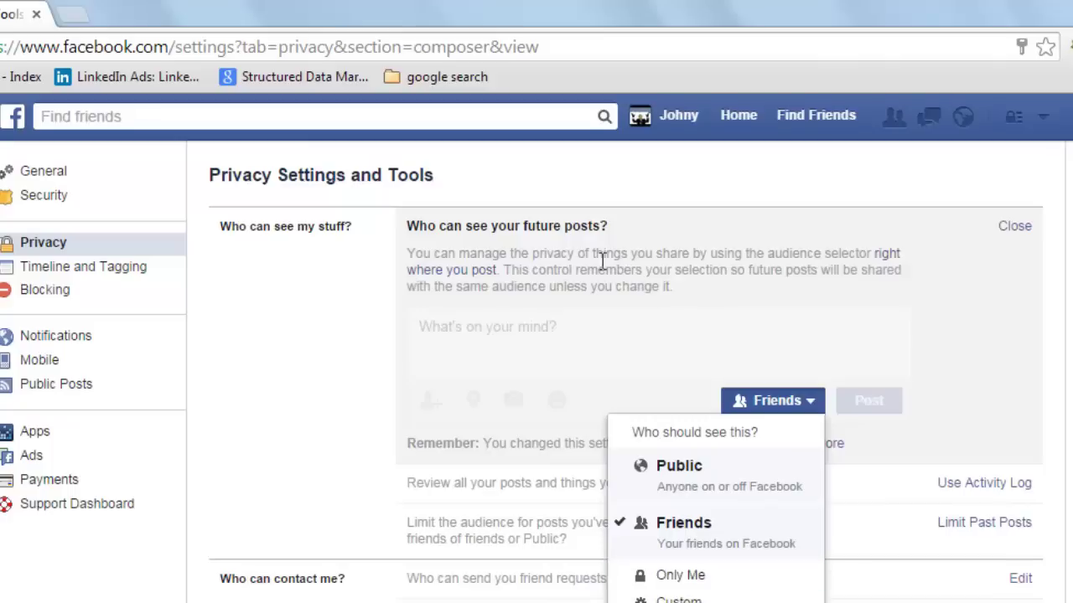
click(723, 555)
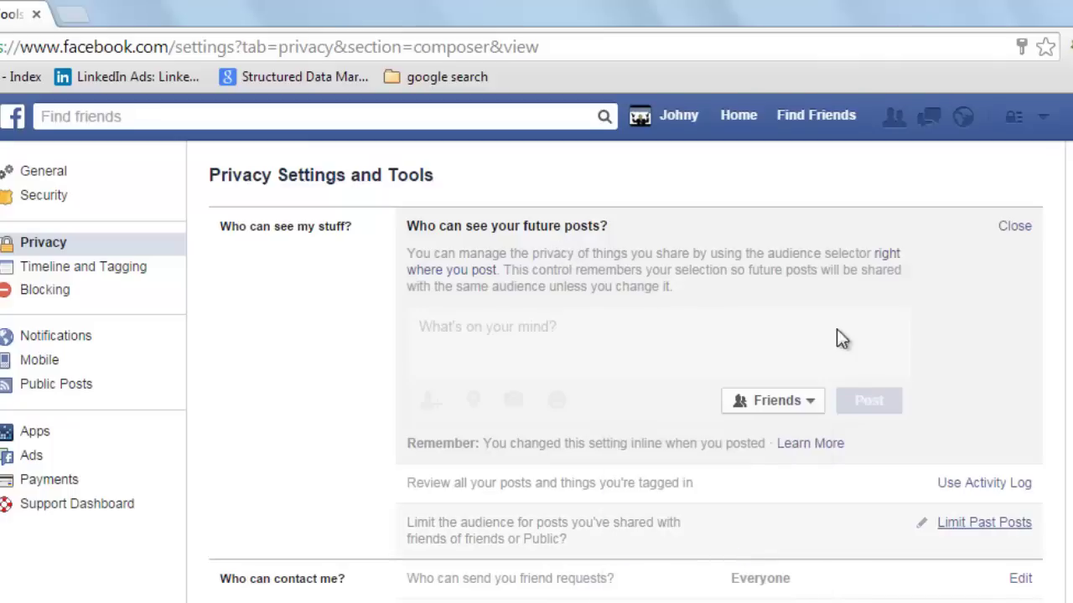
click(1012, 225)
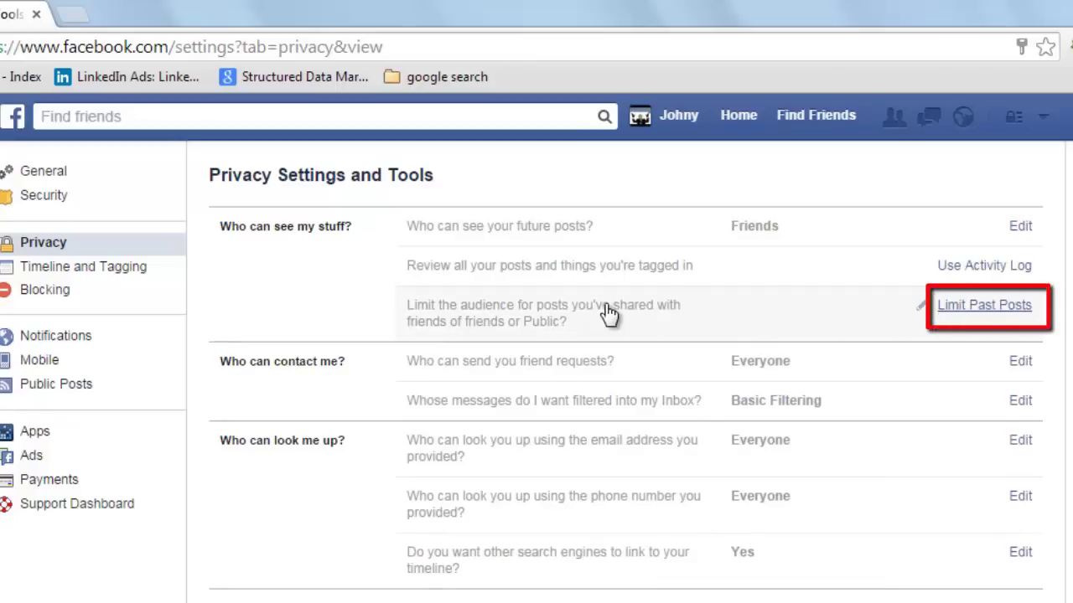
- Limit all old public or friends-of-friends timeline posts to Friends, confirming the change
click(1008, 314)
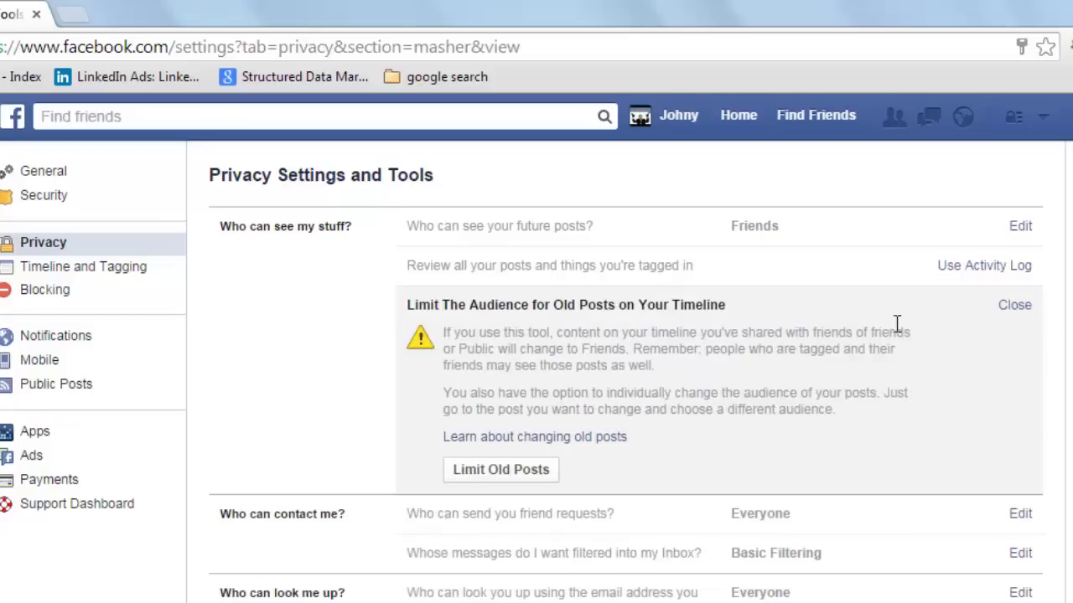
click(527, 470)
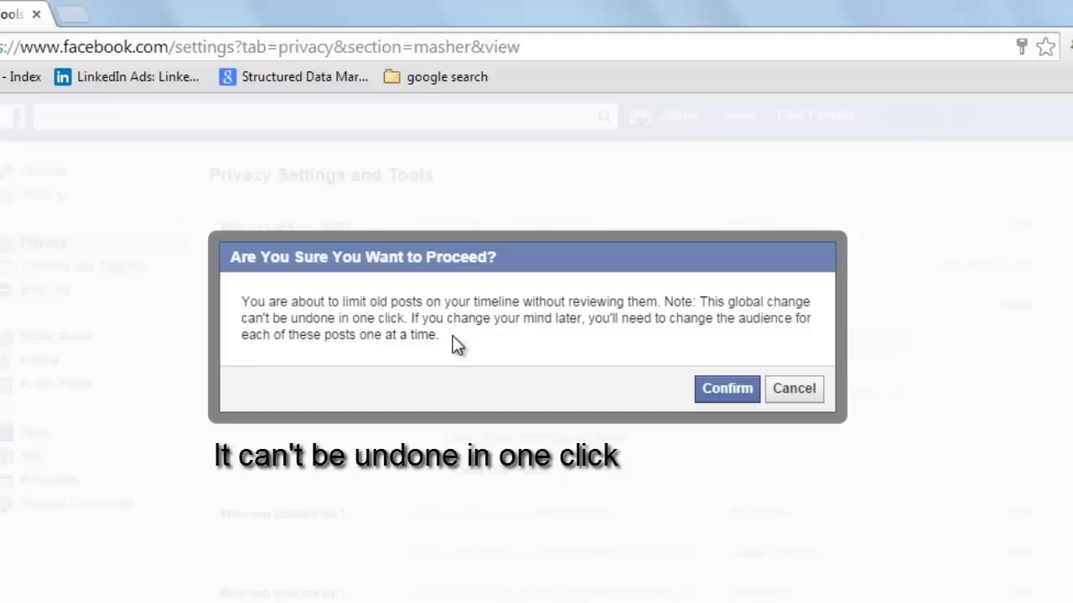
click(717, 394)
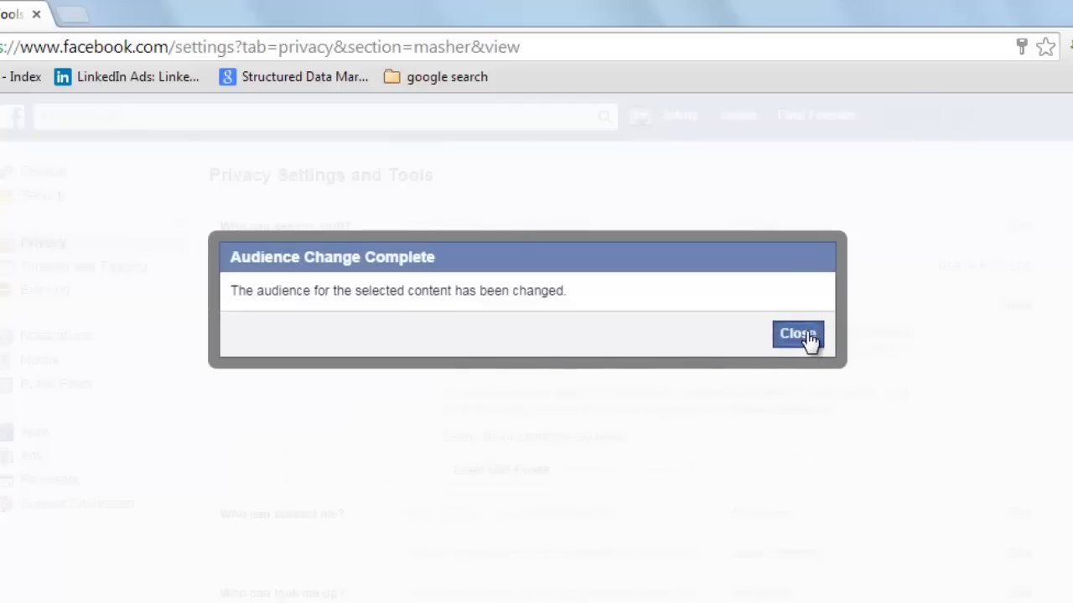
click(809, 337)
scroll(283, 454, down, 1)
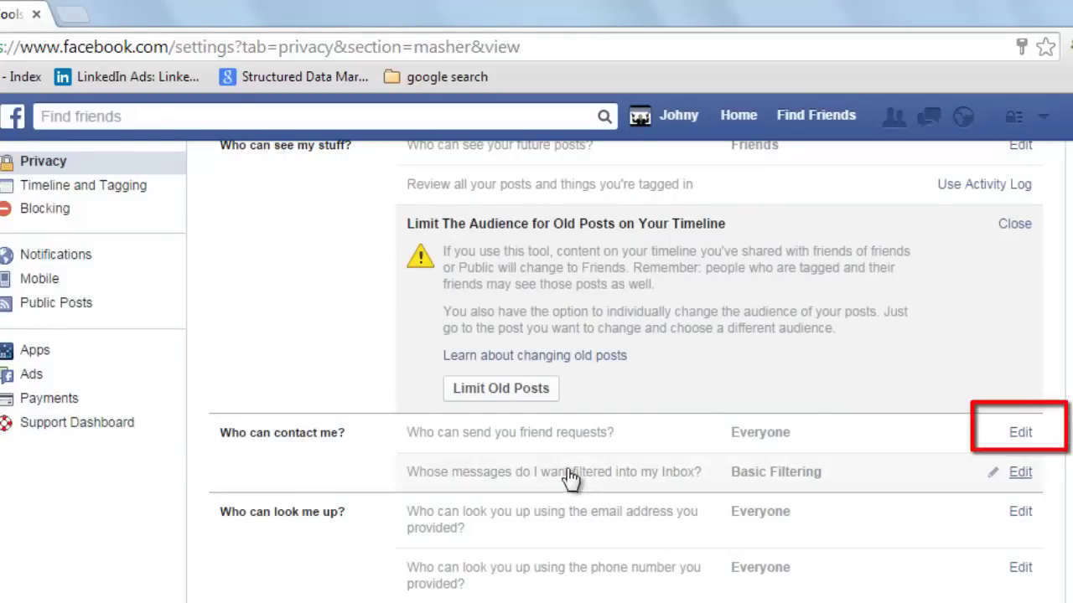
- Restrict who can send friend requests to Friends of Friends
click(1017, 436)
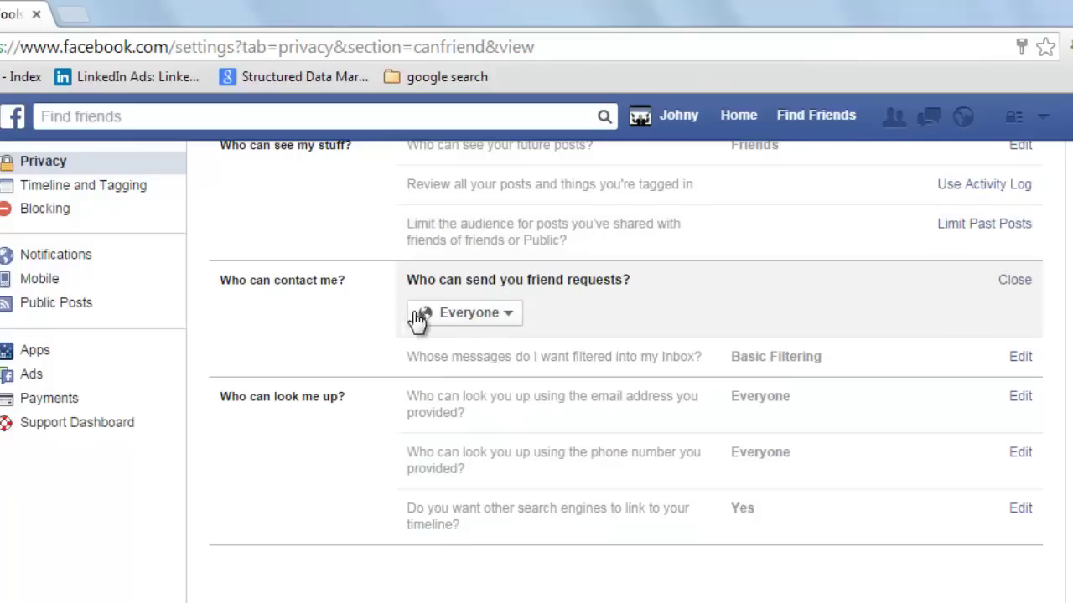
click(496, 317)
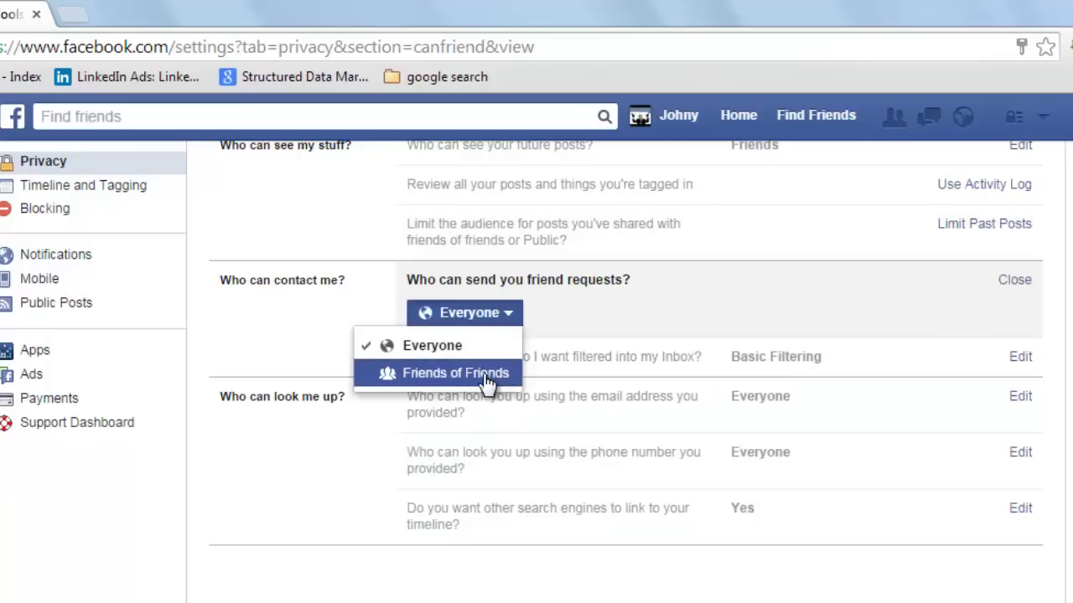
click(487, 381)
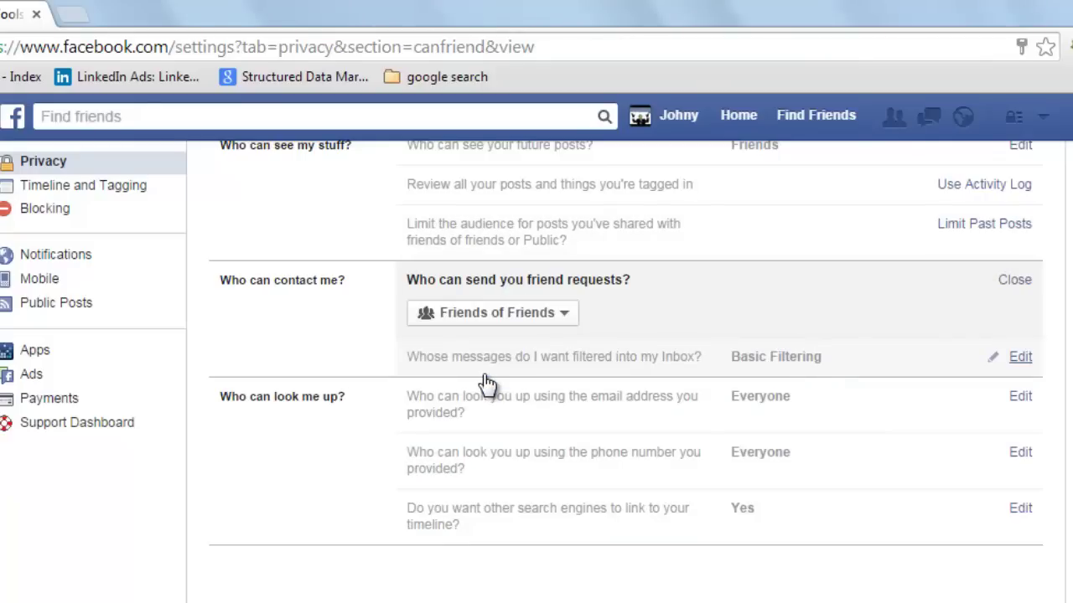
click(1017, 285)
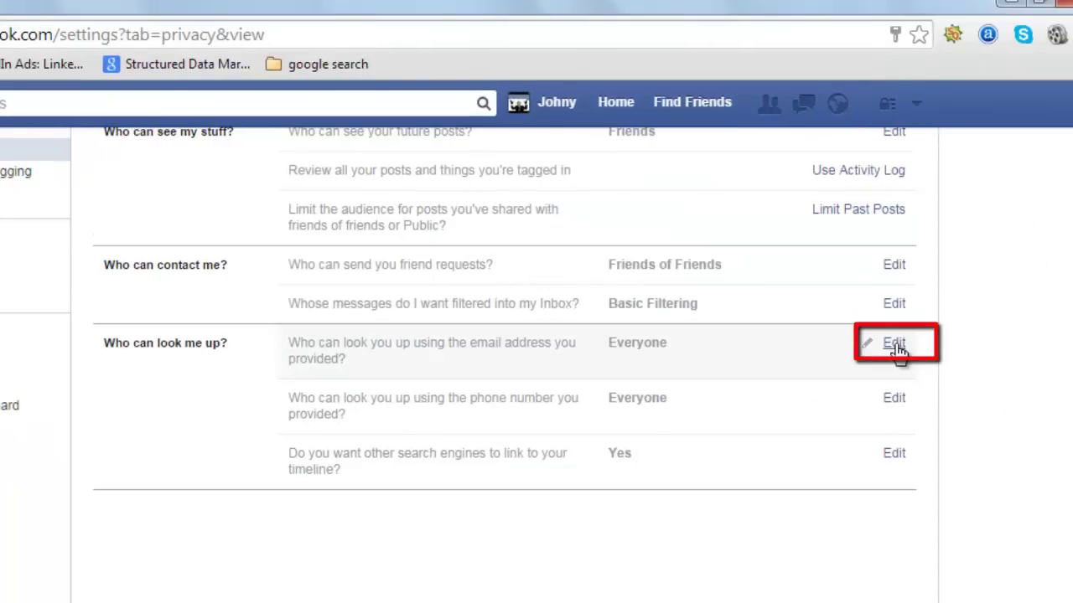
- Allow only Friends to look you up by email address and by phone number
click(895, 347)
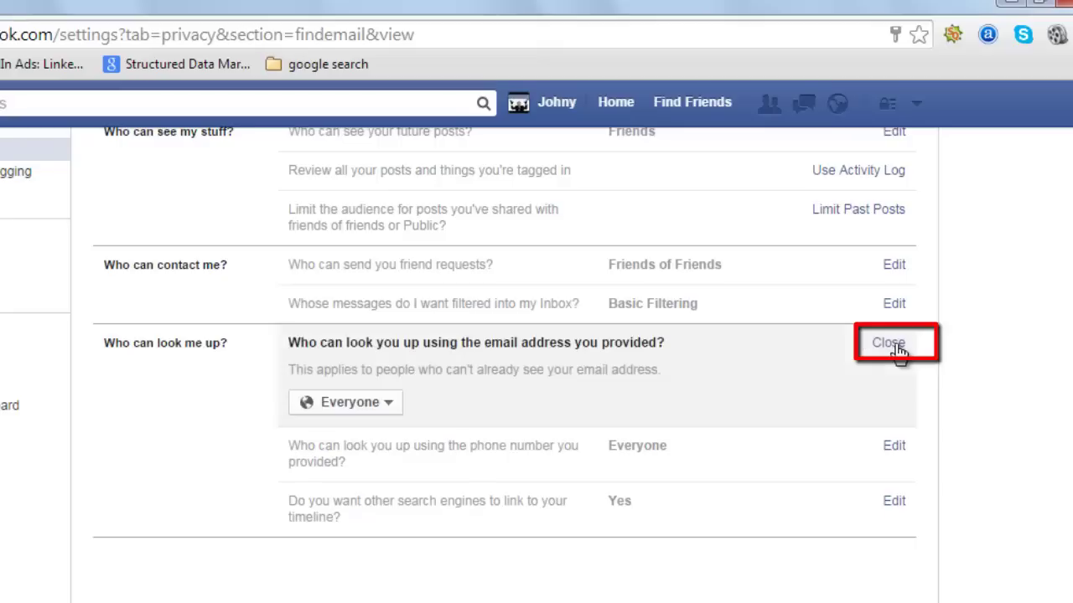
click(394, 403)
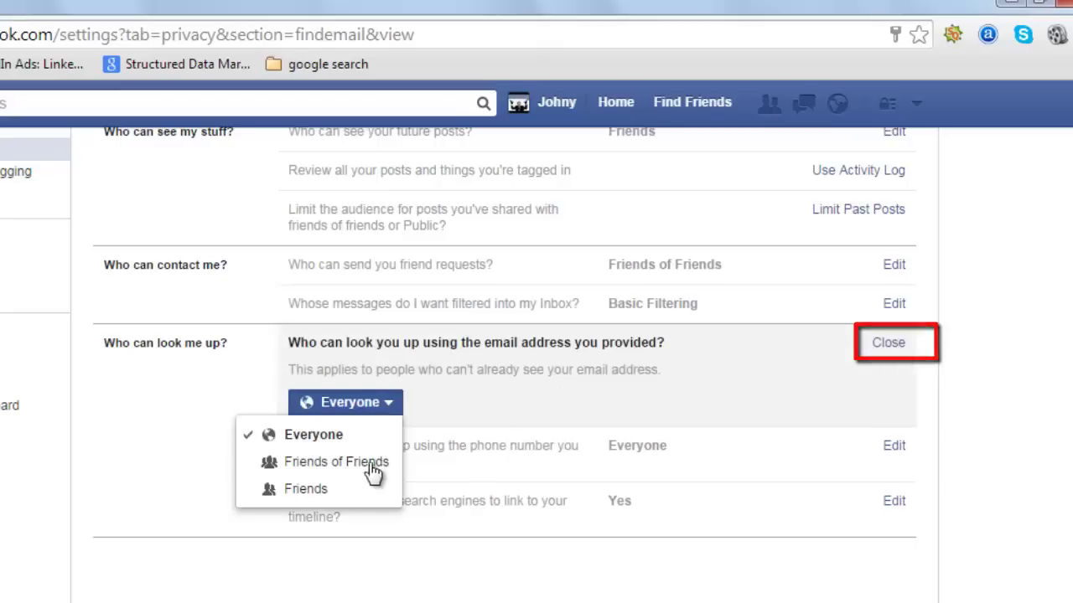
click(369, 493)
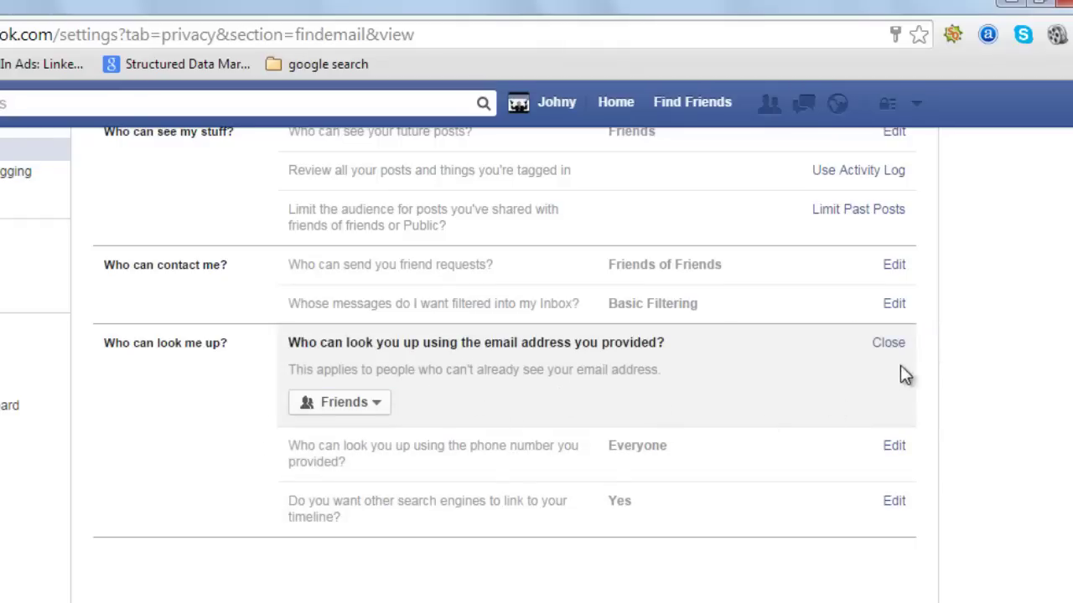
click(888, 342)
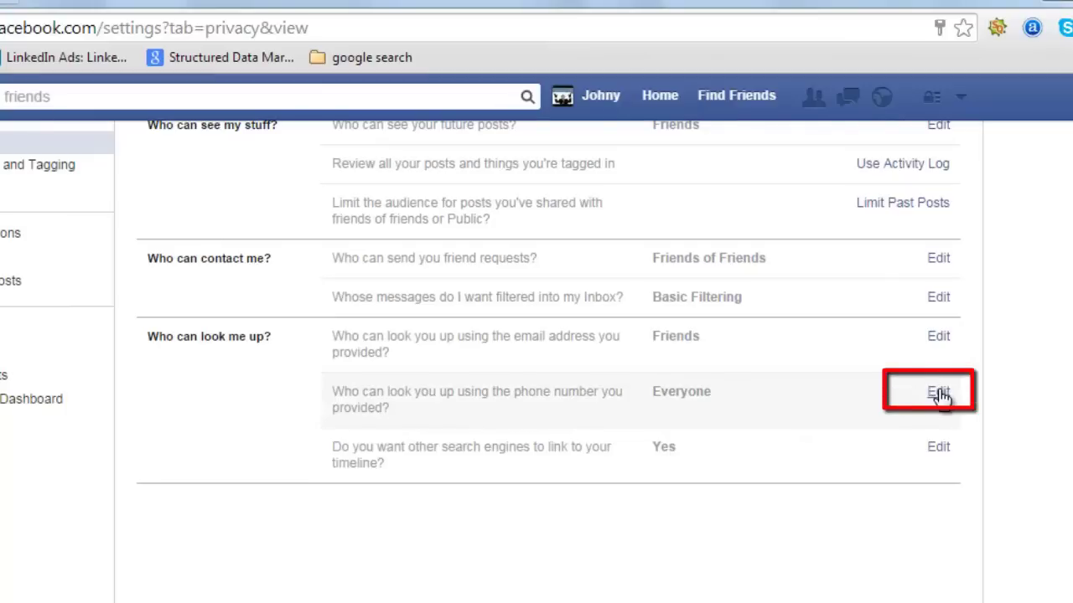
click(938, 394)
click(438, 457)
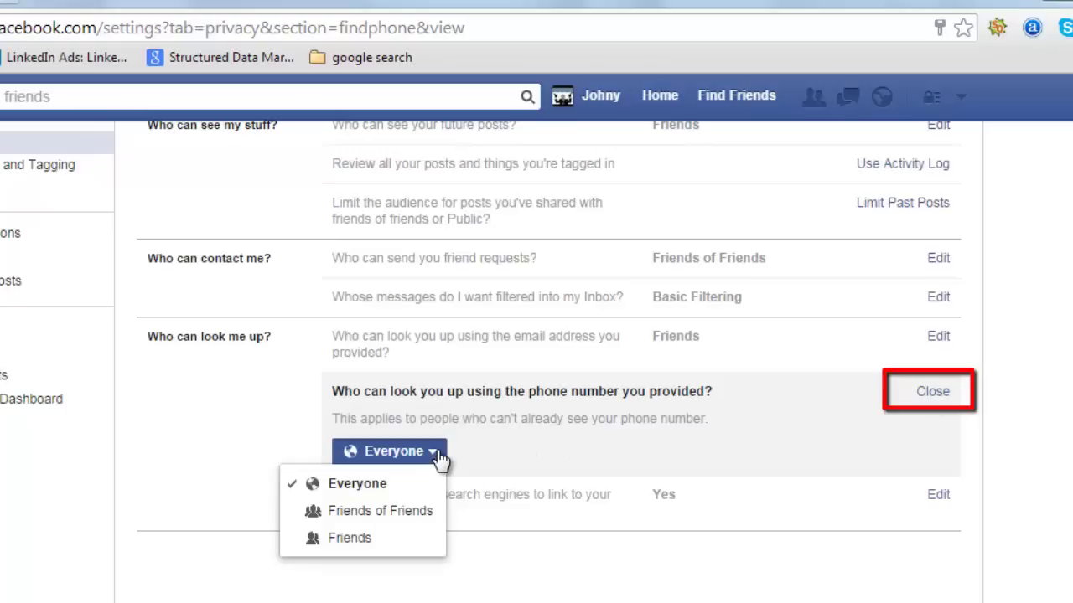
click(402, 538)
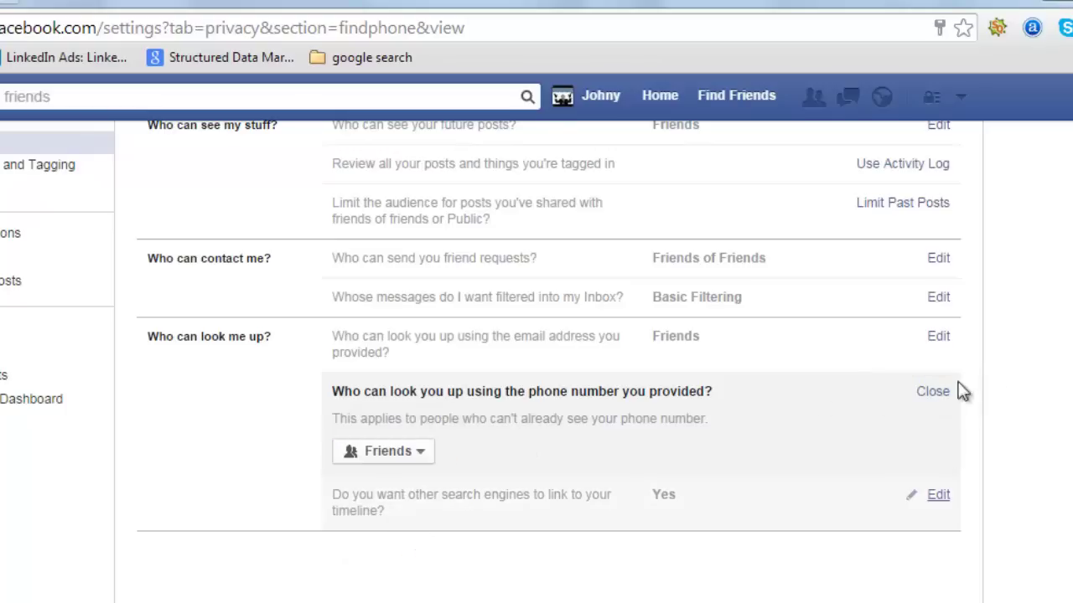
click(938, 401)
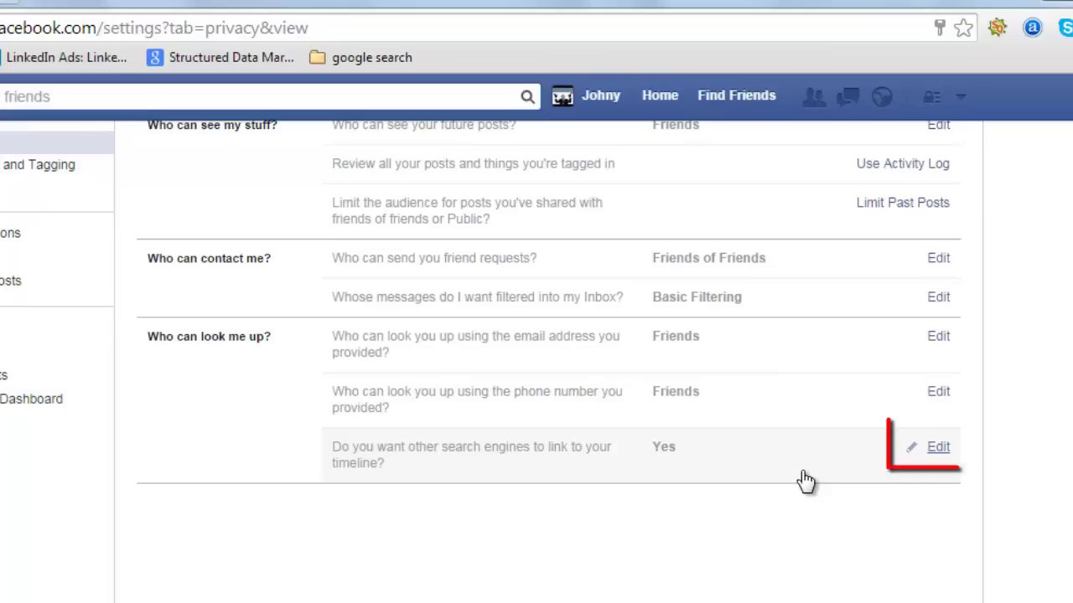
- Turn off letting other search engines link to your timeline
click(939, 452)
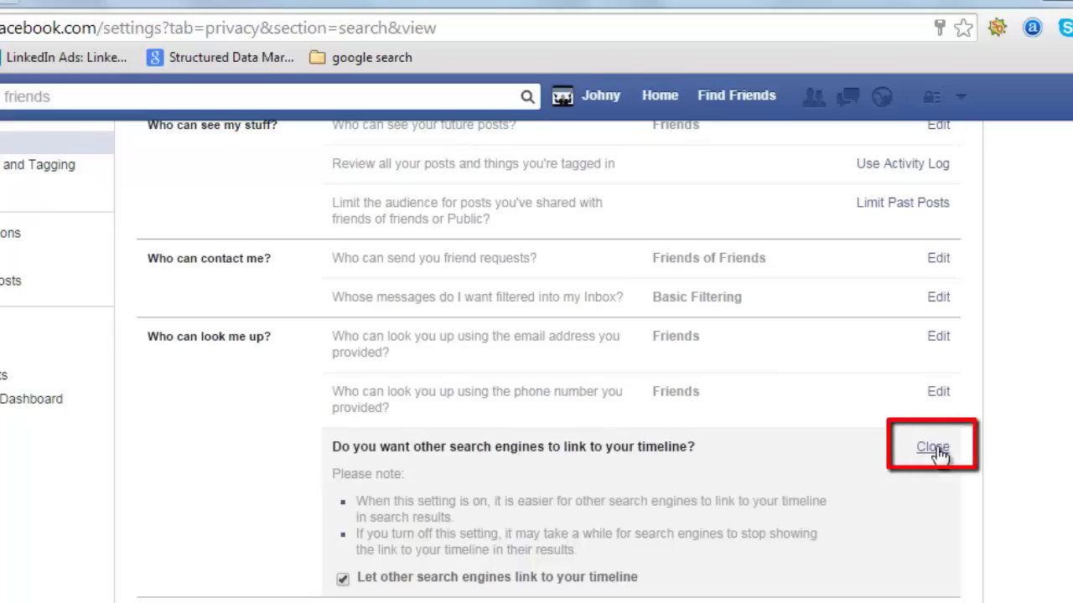
click(343, 580)
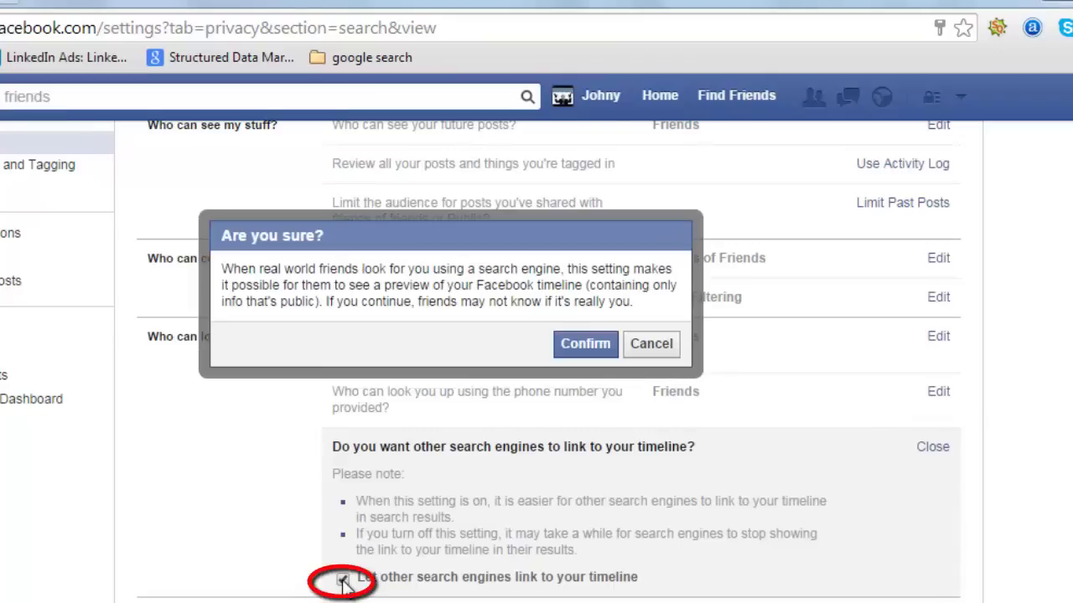
click(585, 351)
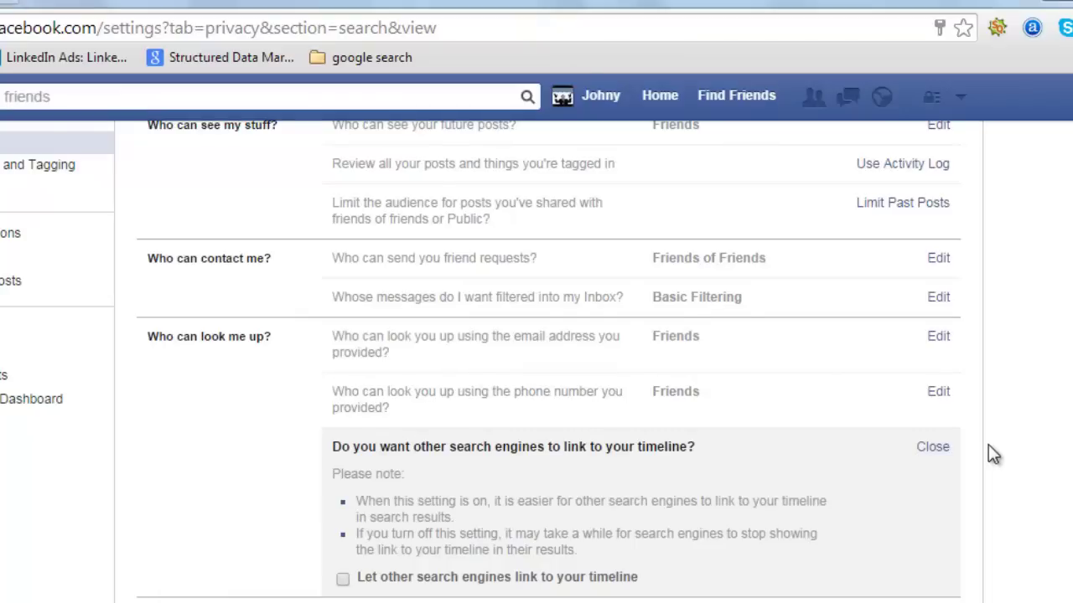
click(937, 450)
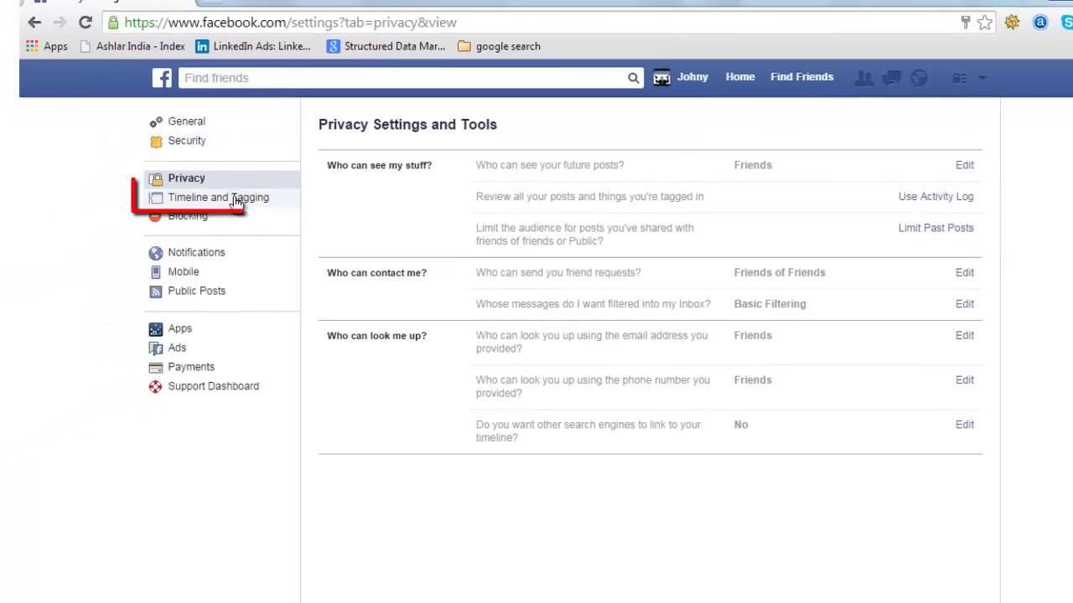
- In Timeline and Tagging, limit who can post on your timeline to Only Me
click(237, 201)
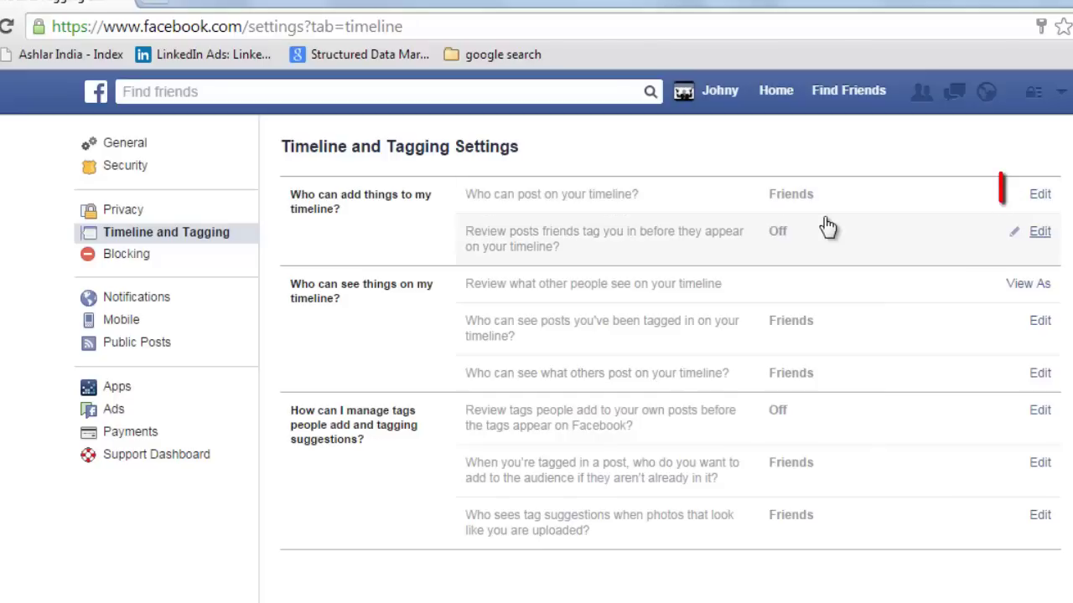
click(1039, 195)
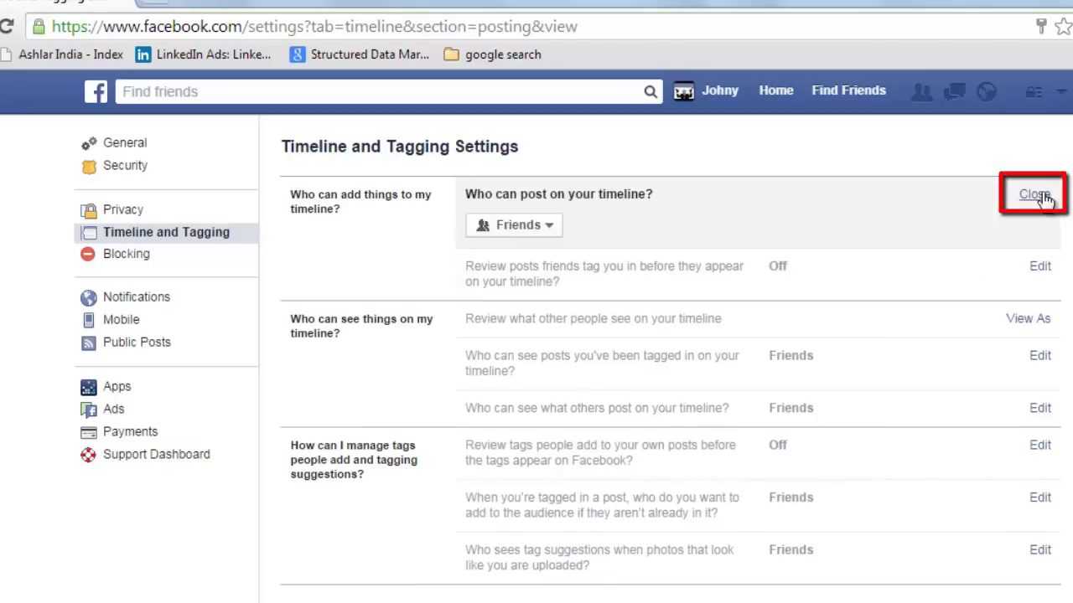
click(551, 233)
click(545, 282)
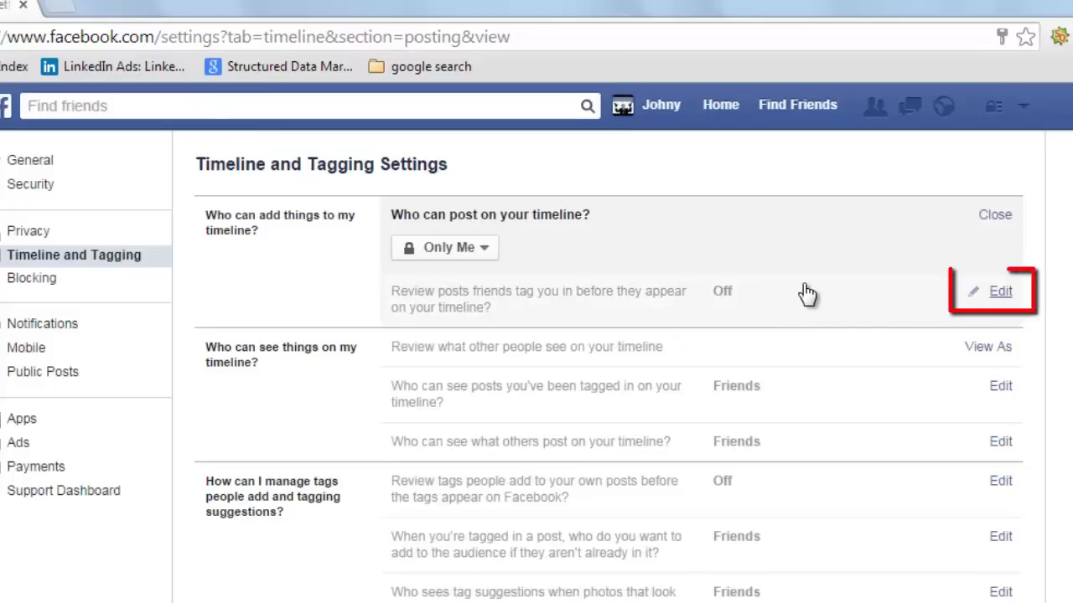
- Turn on review of posts you're tagged in before they appear
click(996, 297)
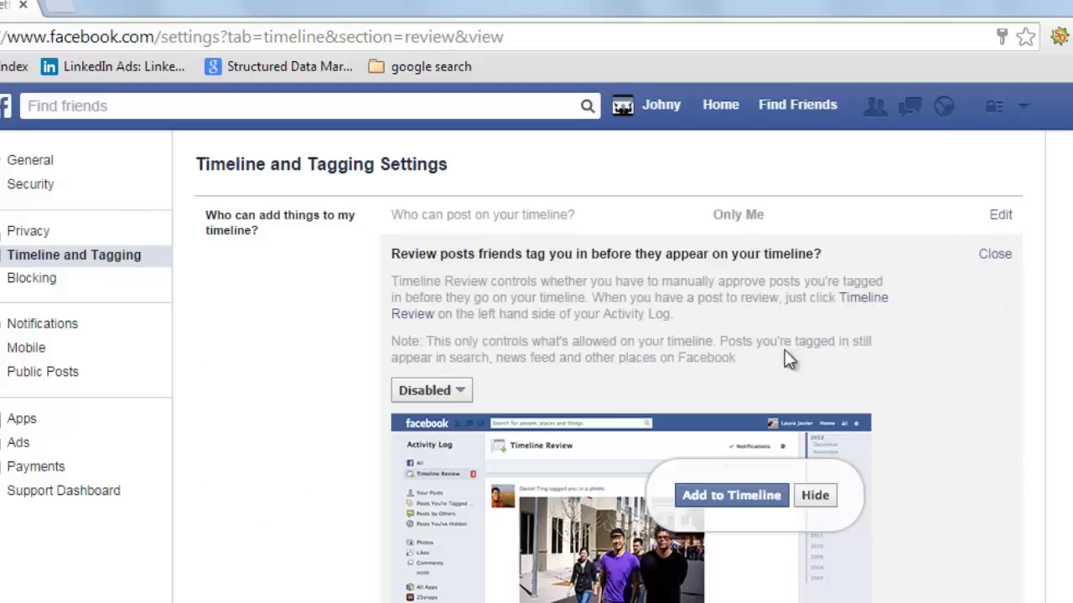
click(465, 394)
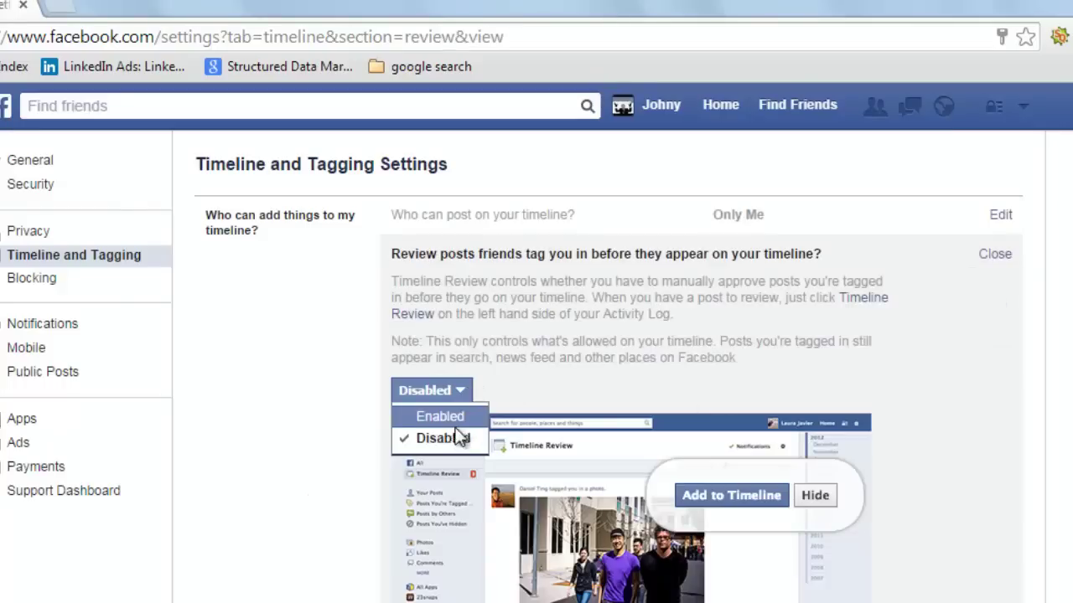
click(459, 417)
click(991, 257)
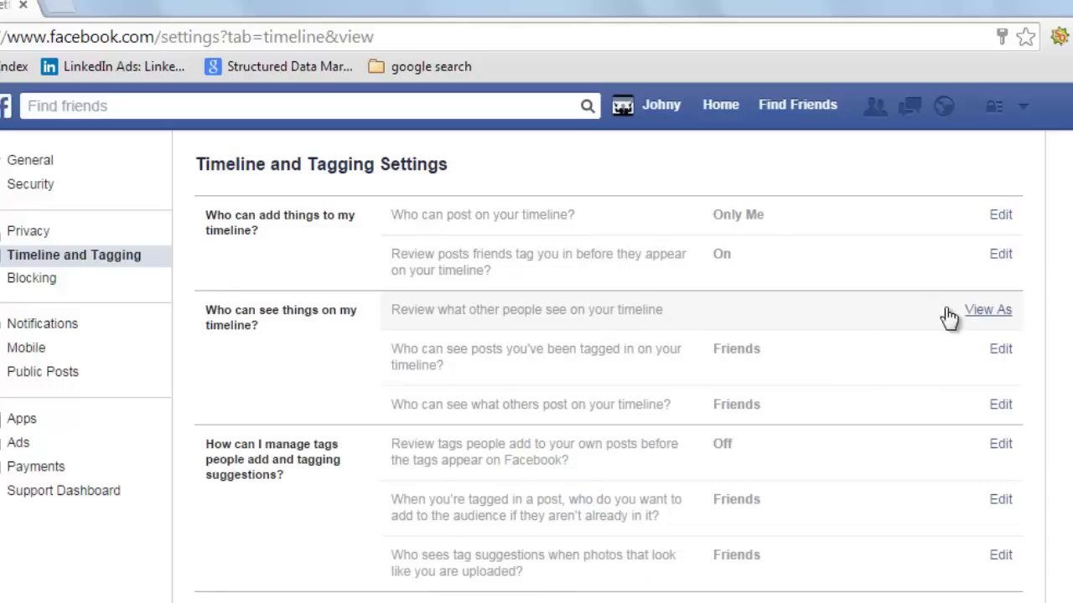
- Set visibility of posts you're tagged in and others' timeline posts to Only Me
click(999, 350)
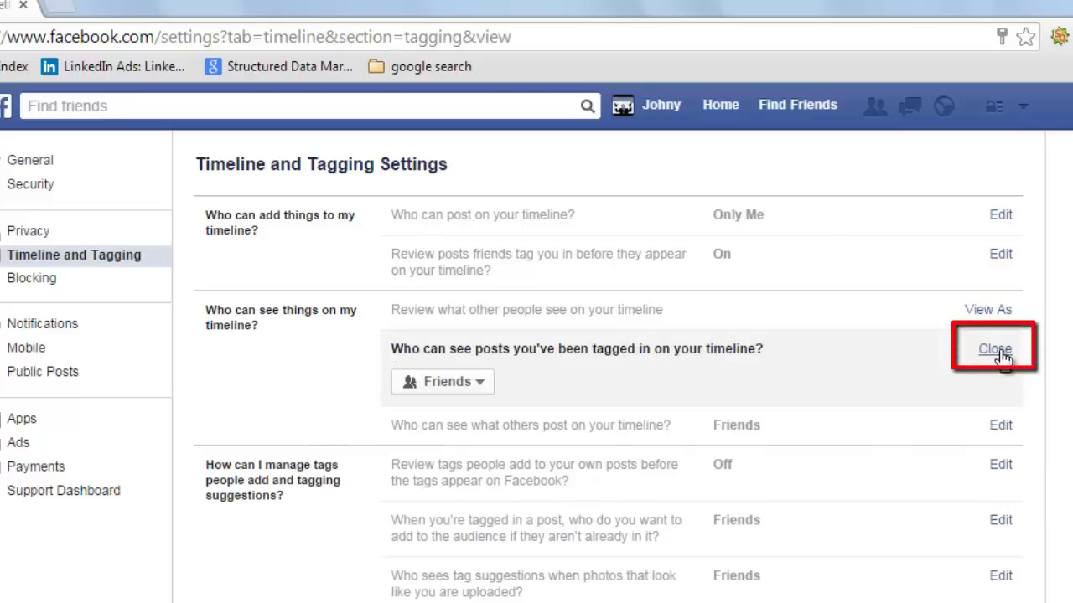
click(481, 384)
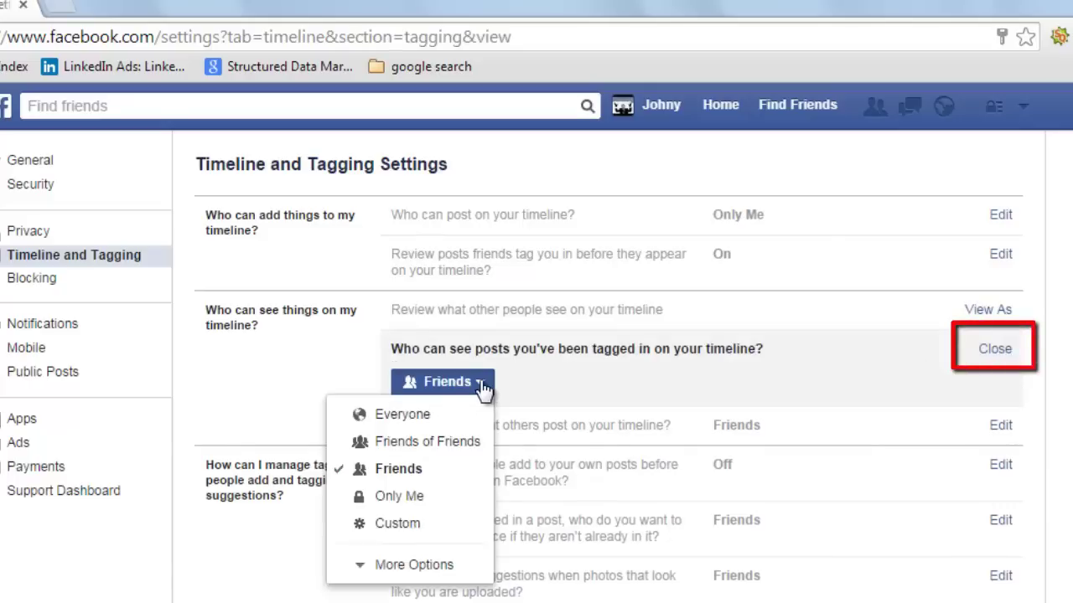
click(442, 498)
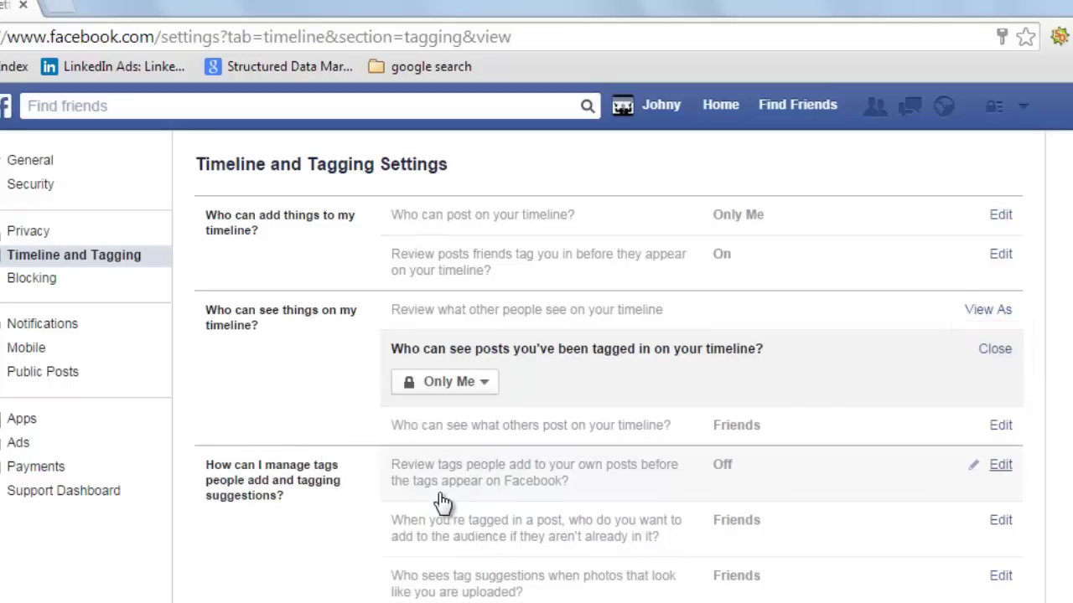
click(996, 352)
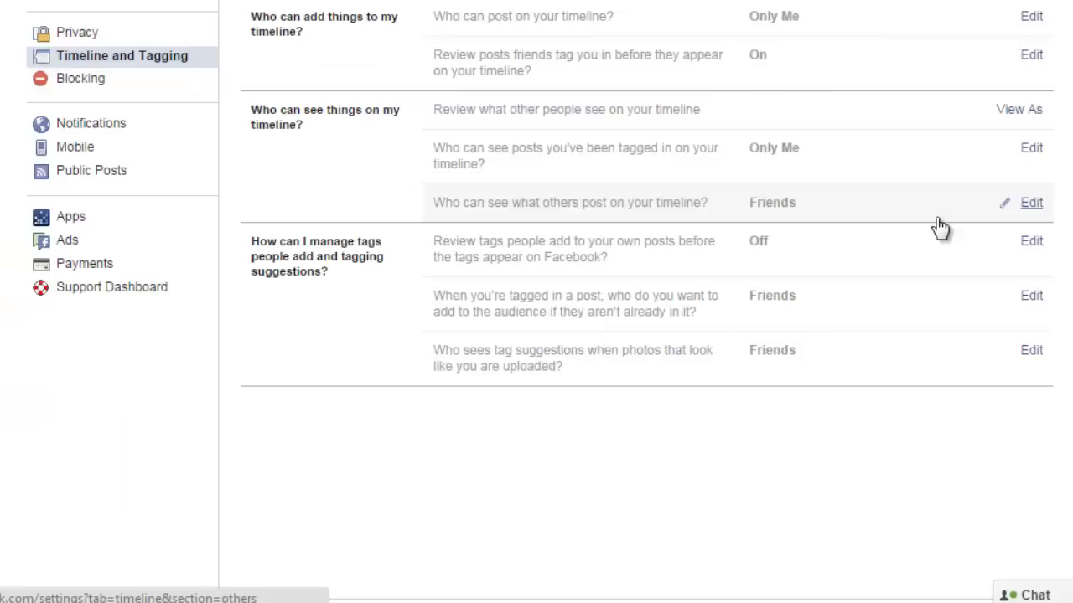
click(1037, 207)
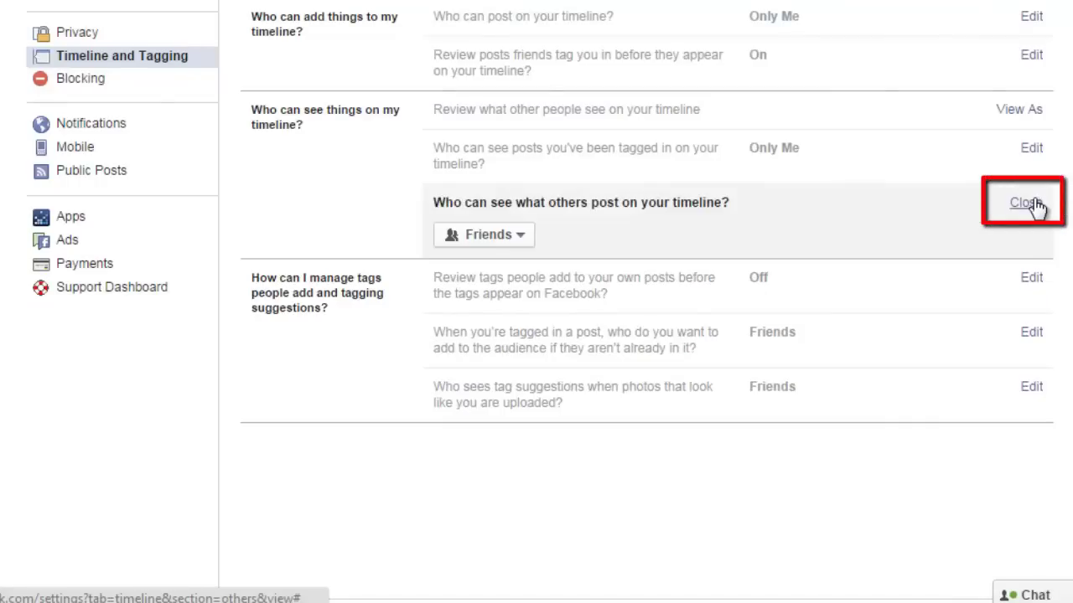
click(518, 239)
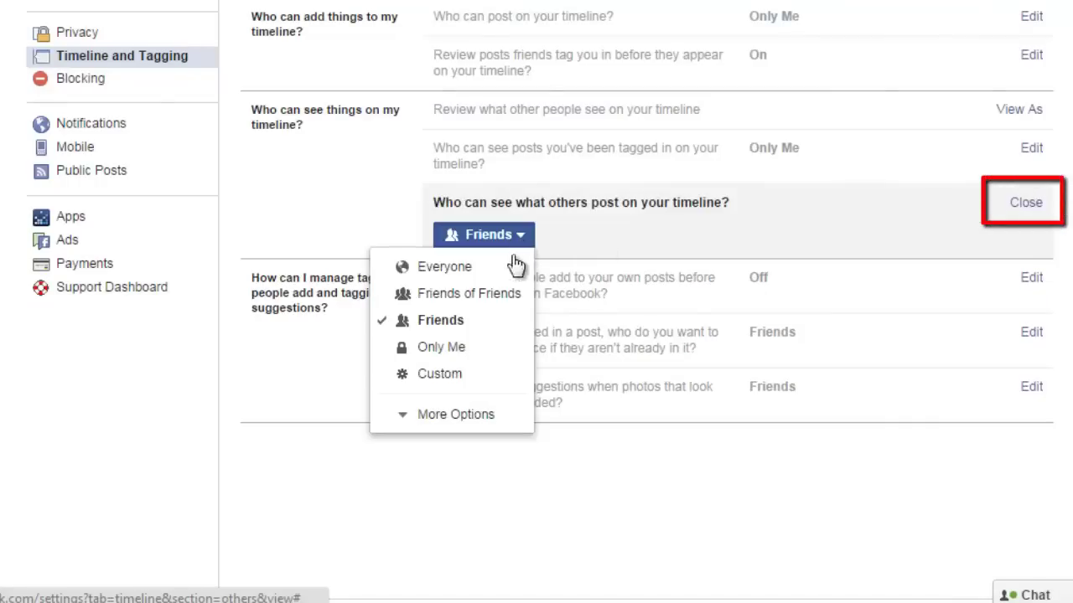
click(519, 349)
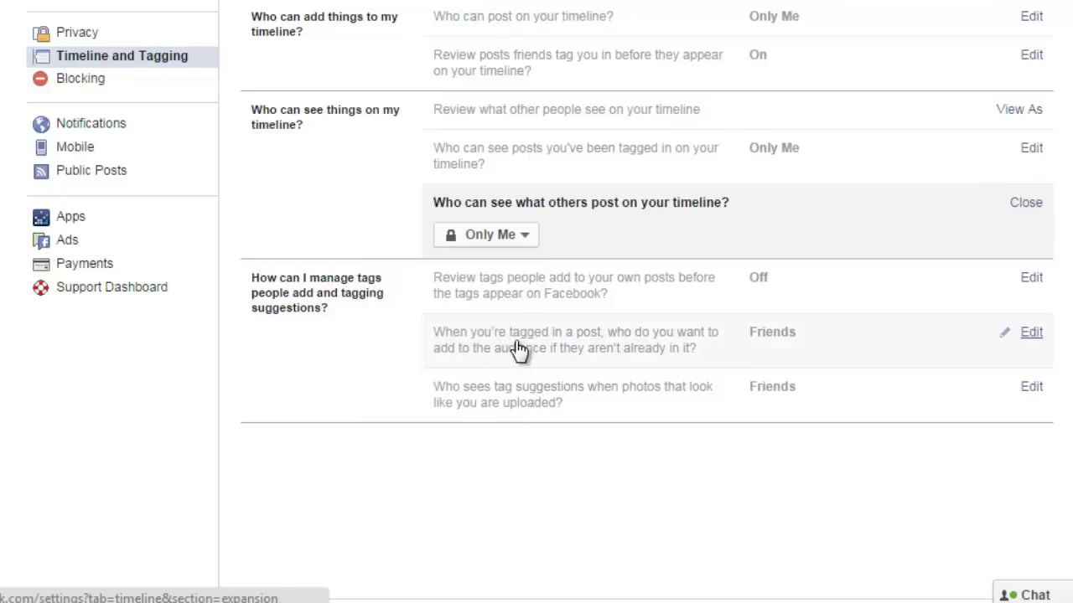
click(1027, 203)
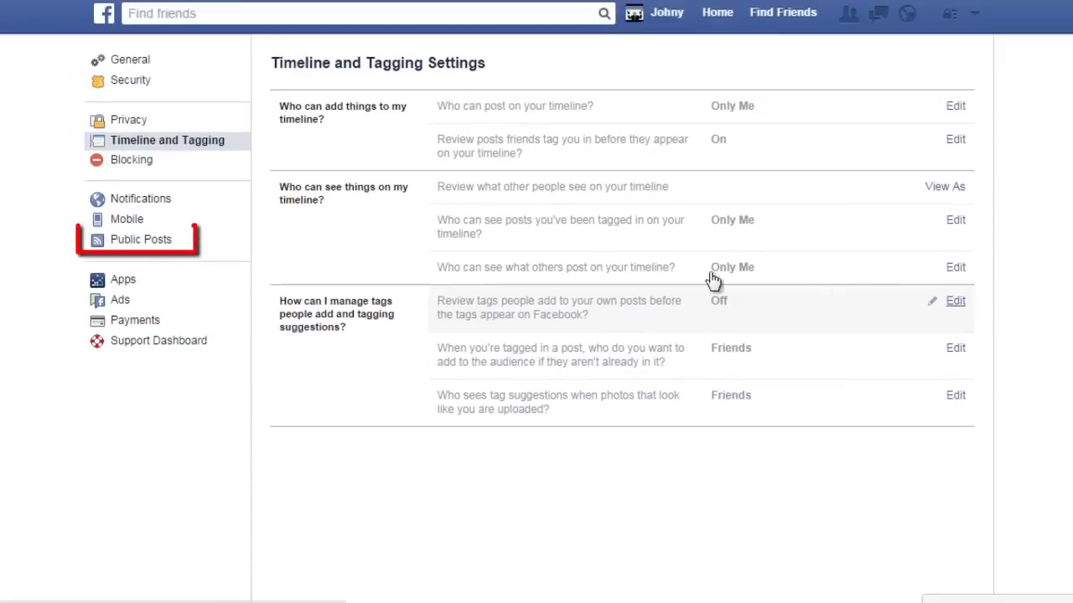
- Leave Who Can Follow Me on Friends under Public Posts, then go to App Settings
click(144, 243)
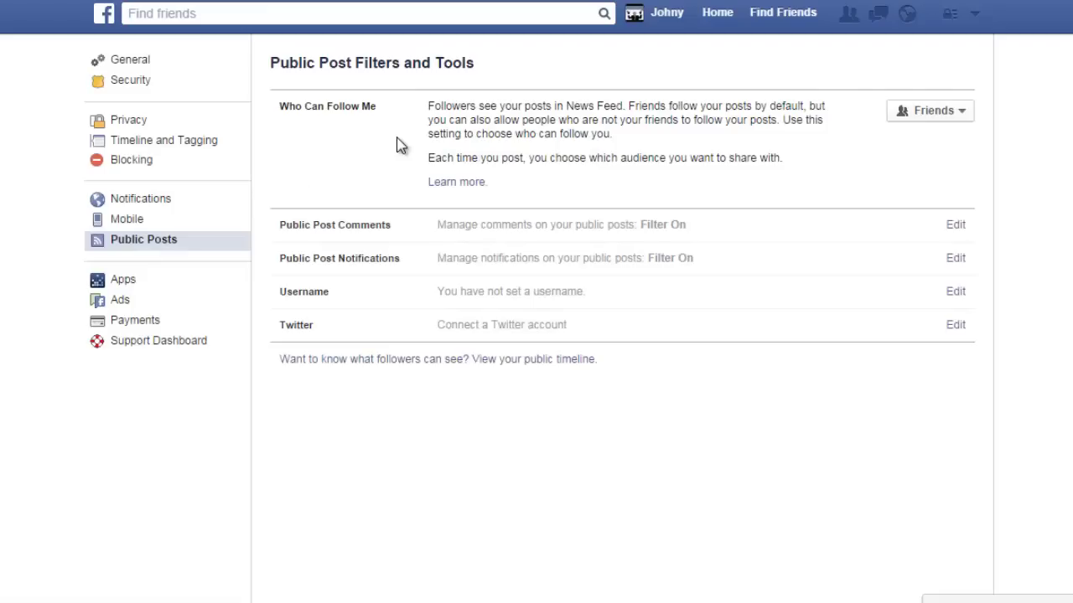
click(961, 116)
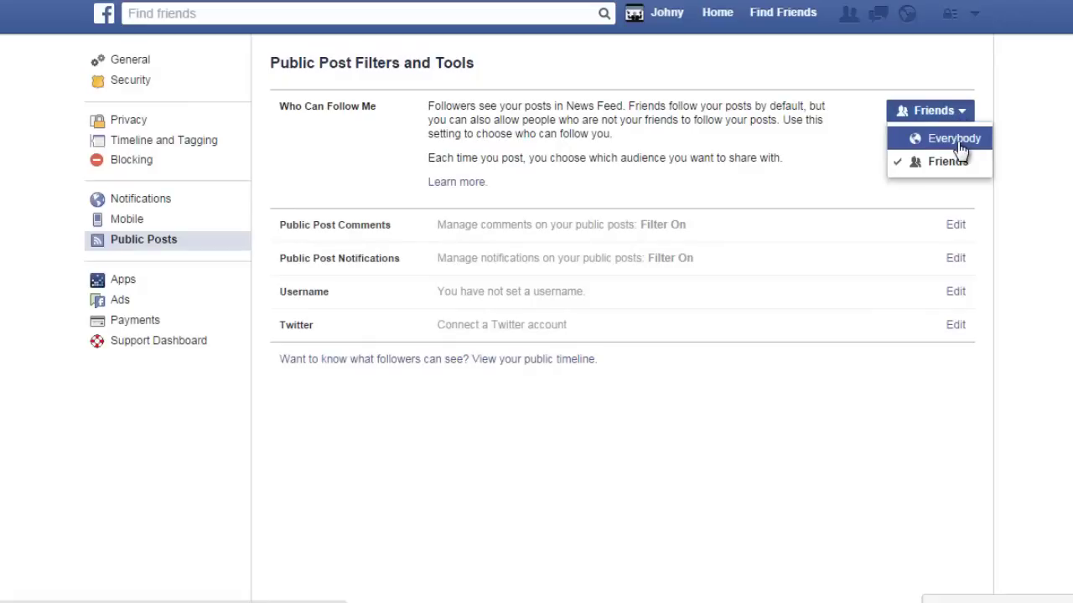
click(960, 163)
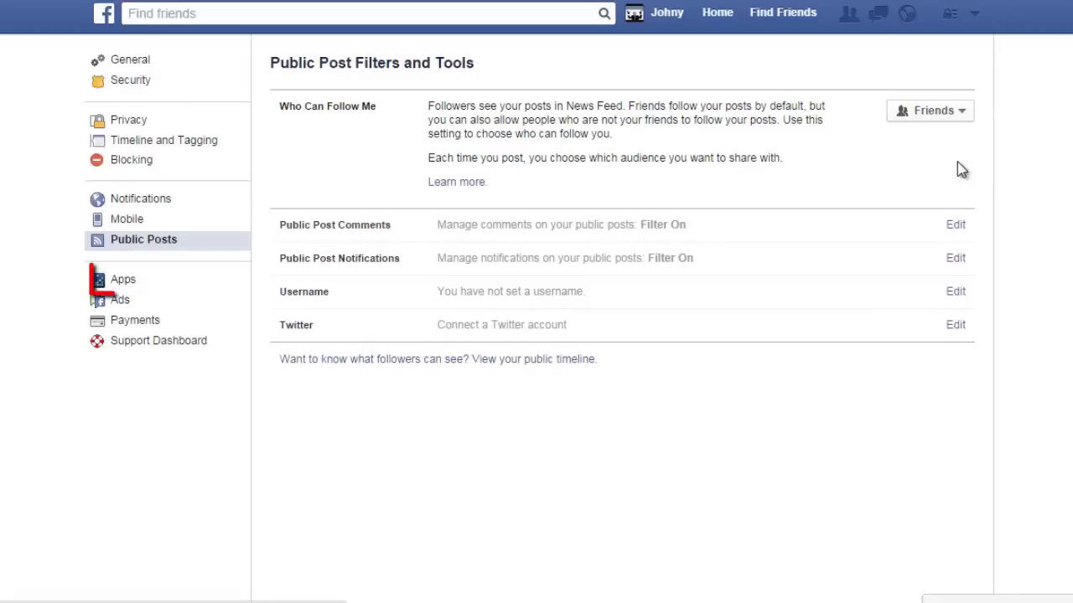
click(146, 287)
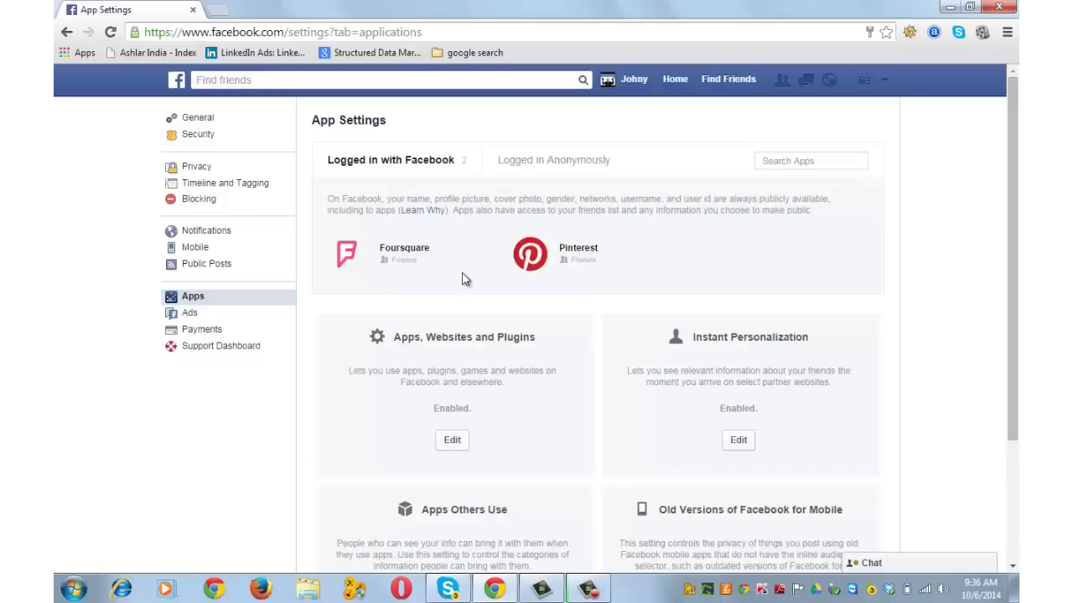
- Set the Foursquare app's visibility to Only Me and save
click(407, 254)
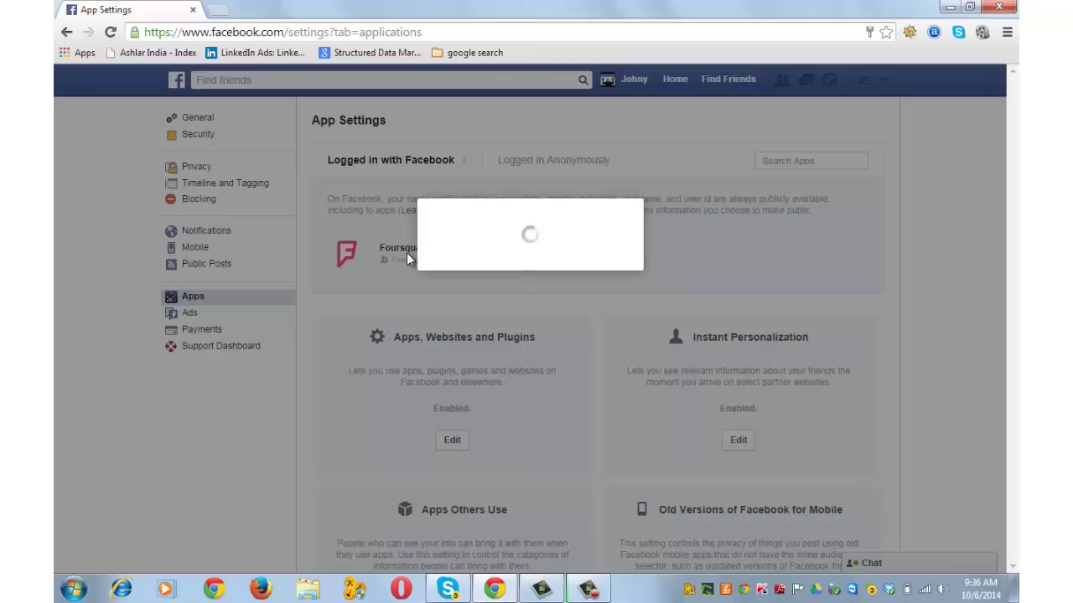
scroll(589, 283, up, 5)
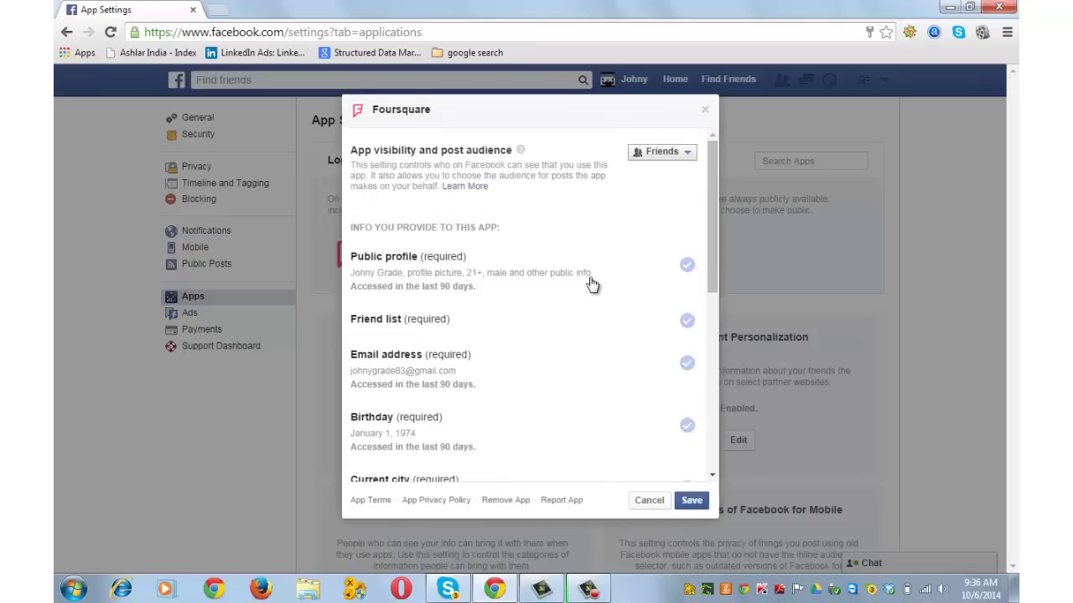
click(673, 155)
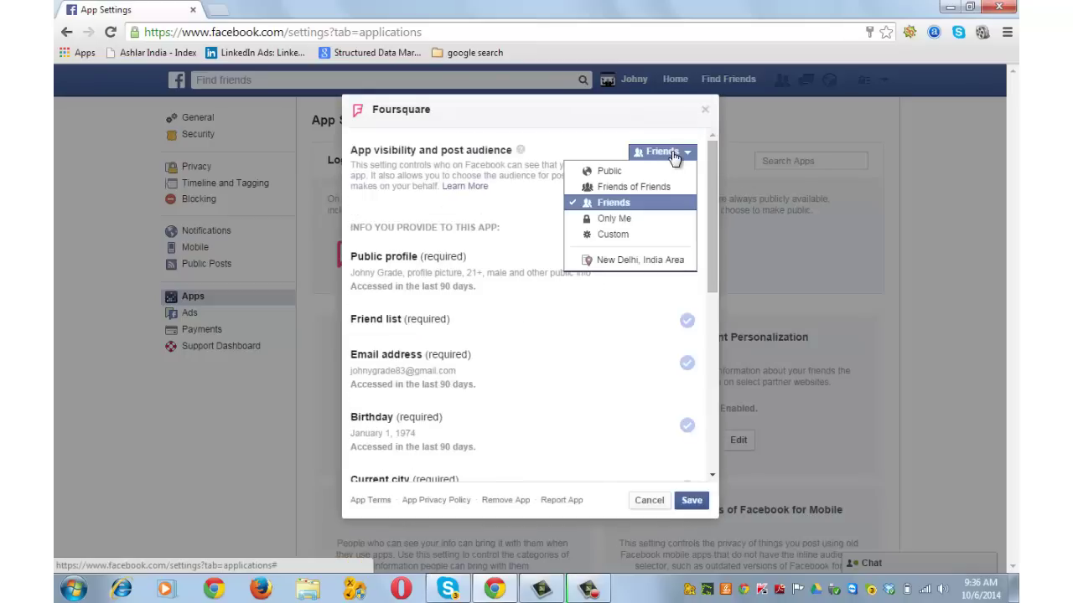
click(642, 218)
click(693, 502)
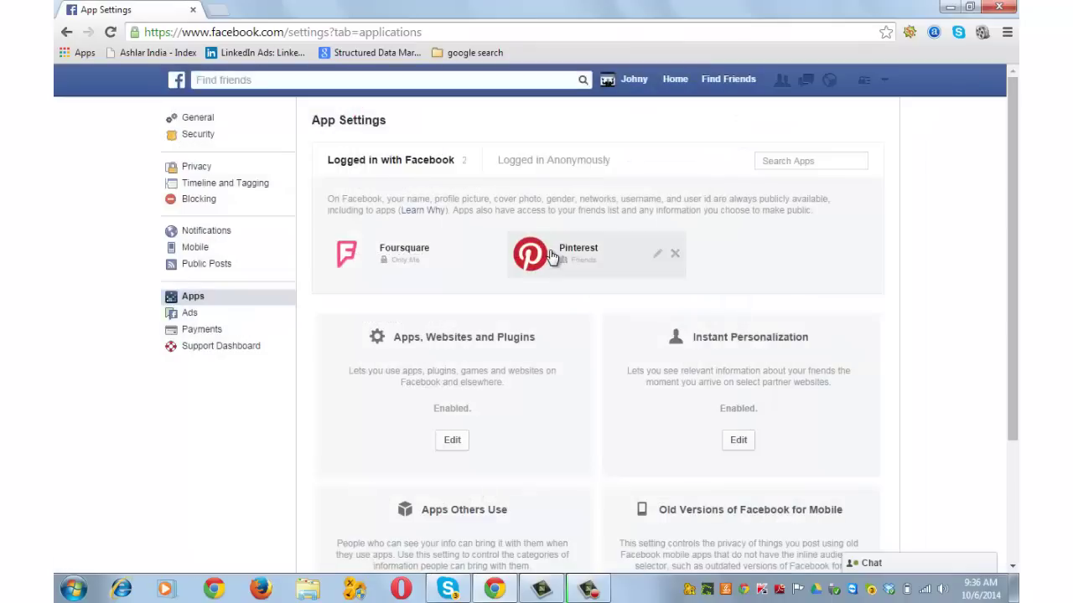
- Set the Pinterest app's visibility to Only Me and save
click(554, 257)
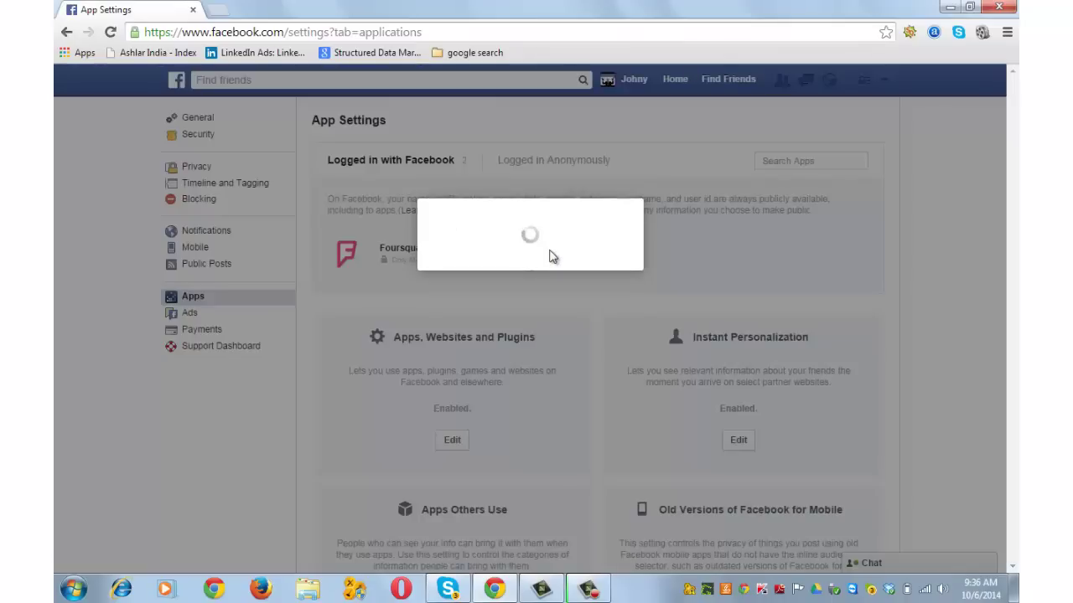
click(644, 151)
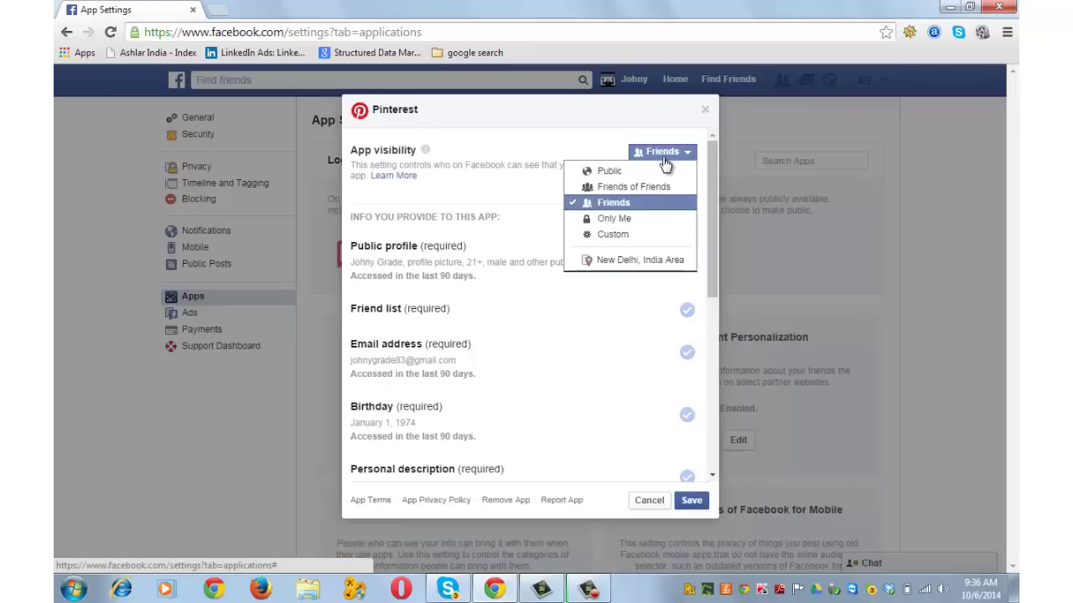
click(639, 230)
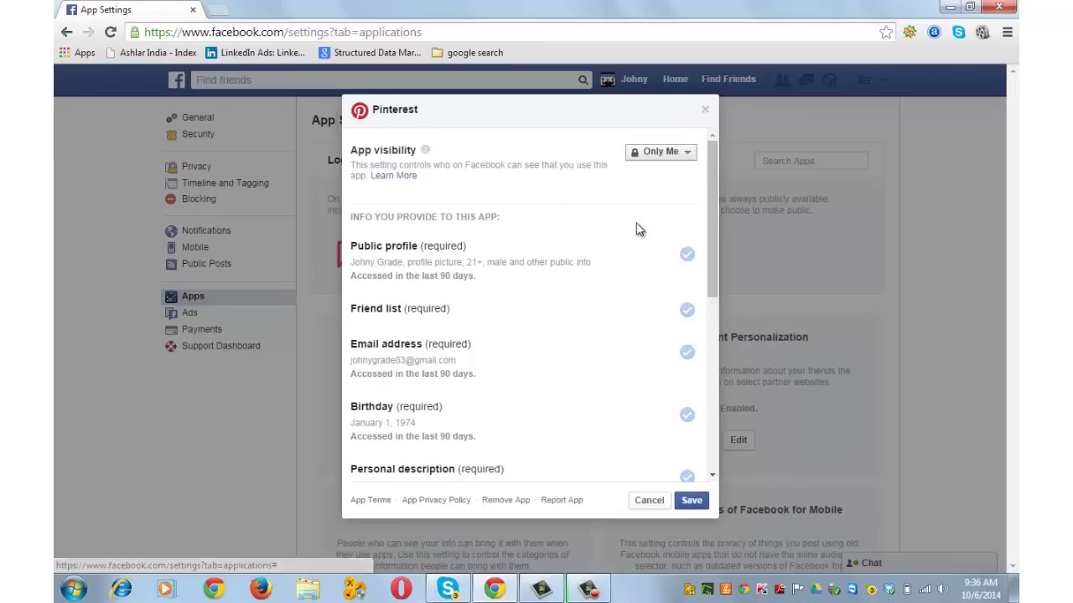
click(702, 505)
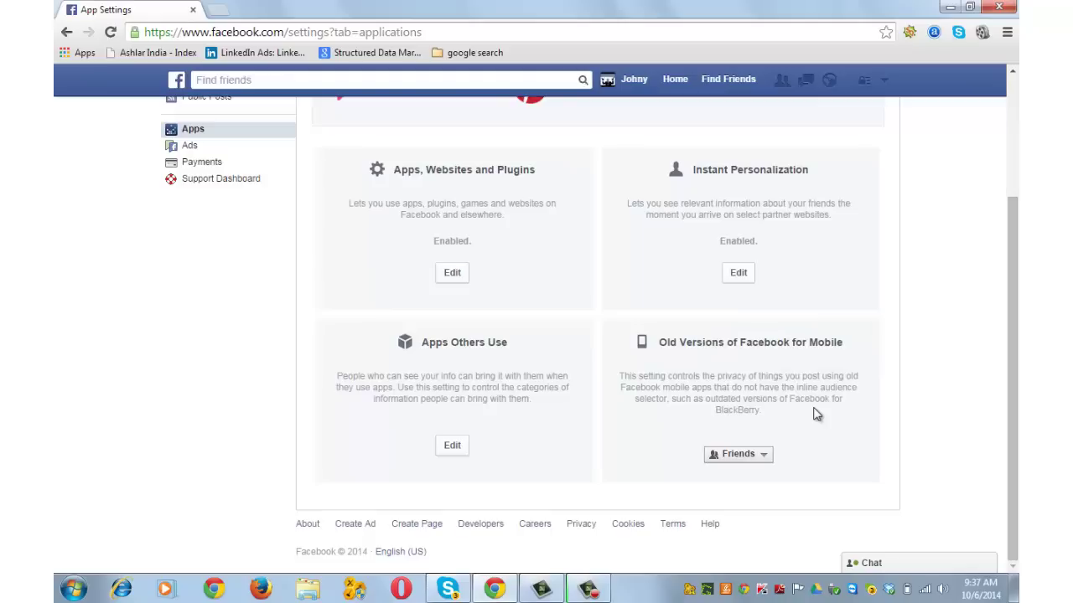
- Change Old Versions of Facebook for Mobile from Friends to Only Me
click(763, 458)
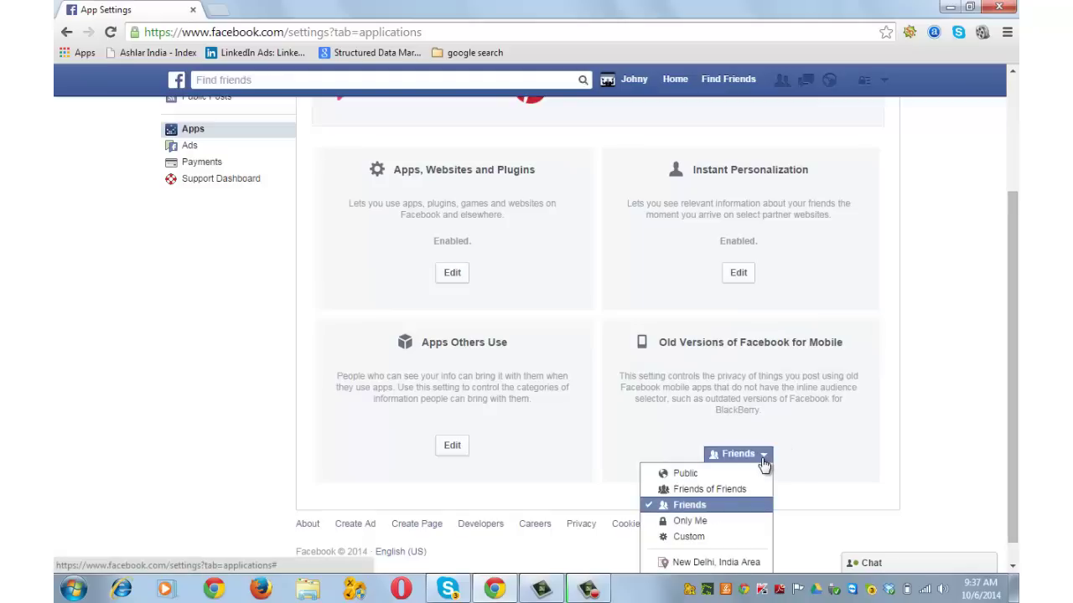
click(734, 520)
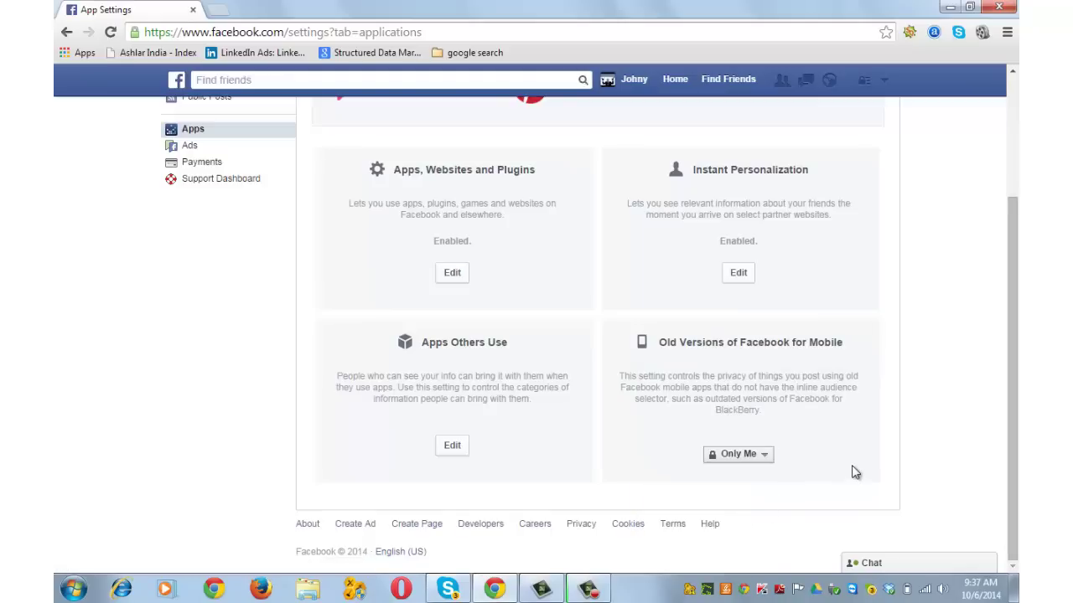
scroll(855, 471, up, 2)
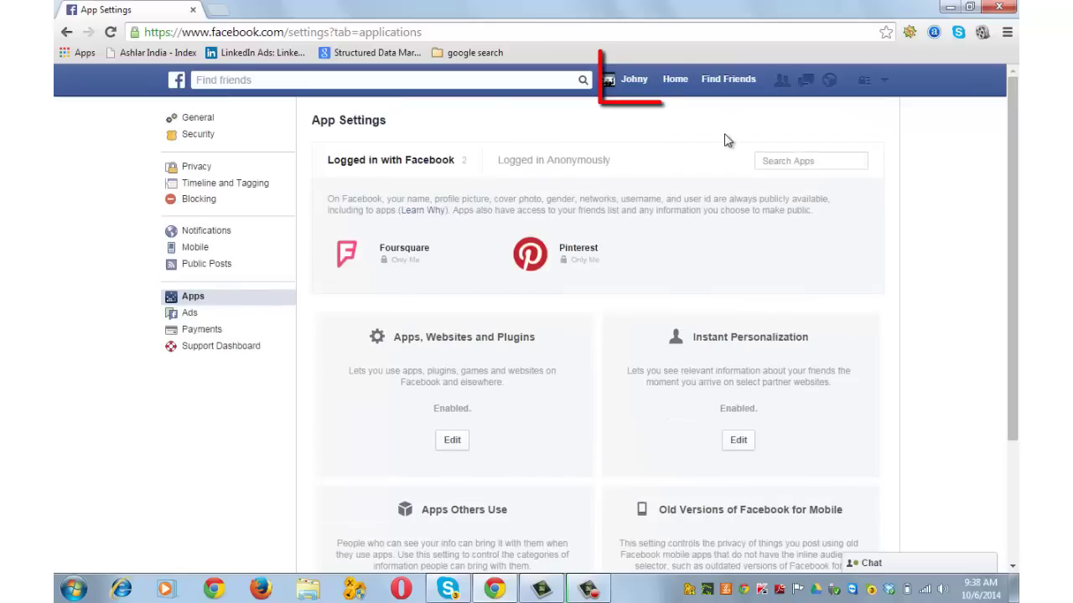
- Set the profile's Friend List and Following visibility to Only Me via Edit Privacy
click(639, 83)
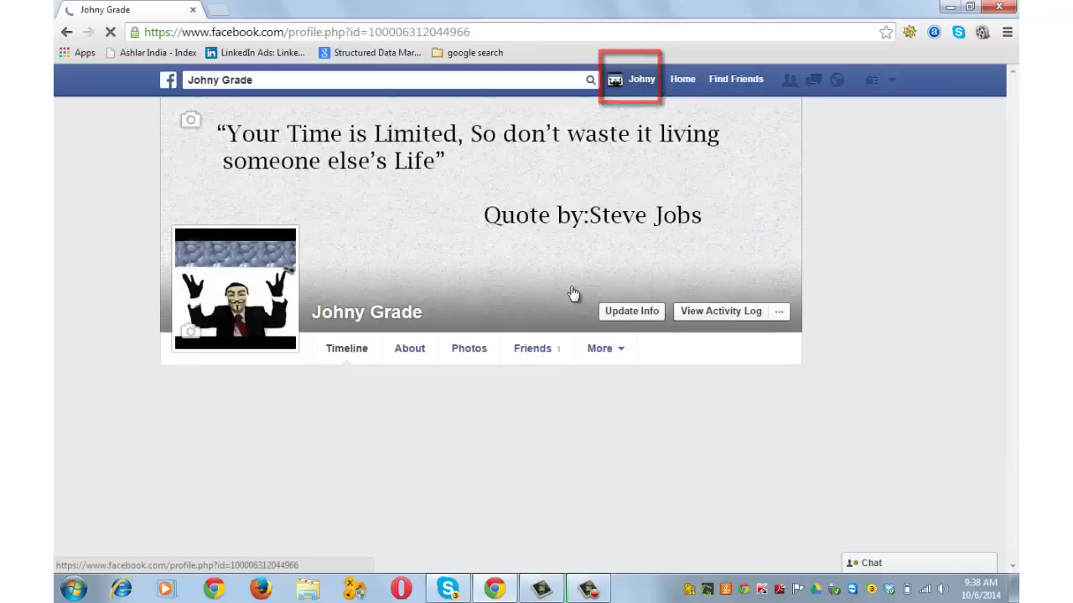
click(546, 354)
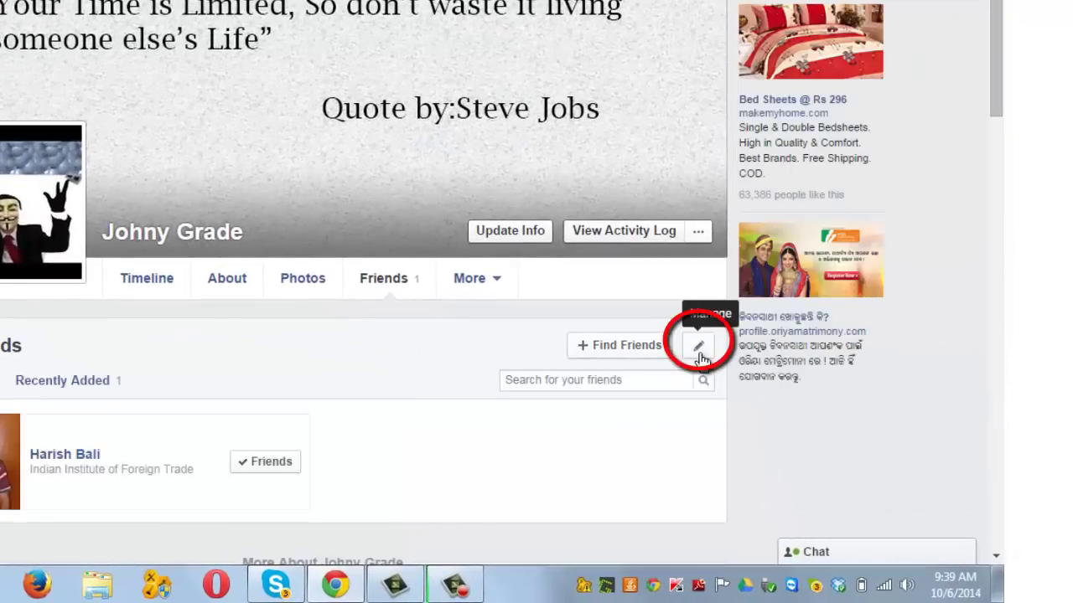
click(700, 353)
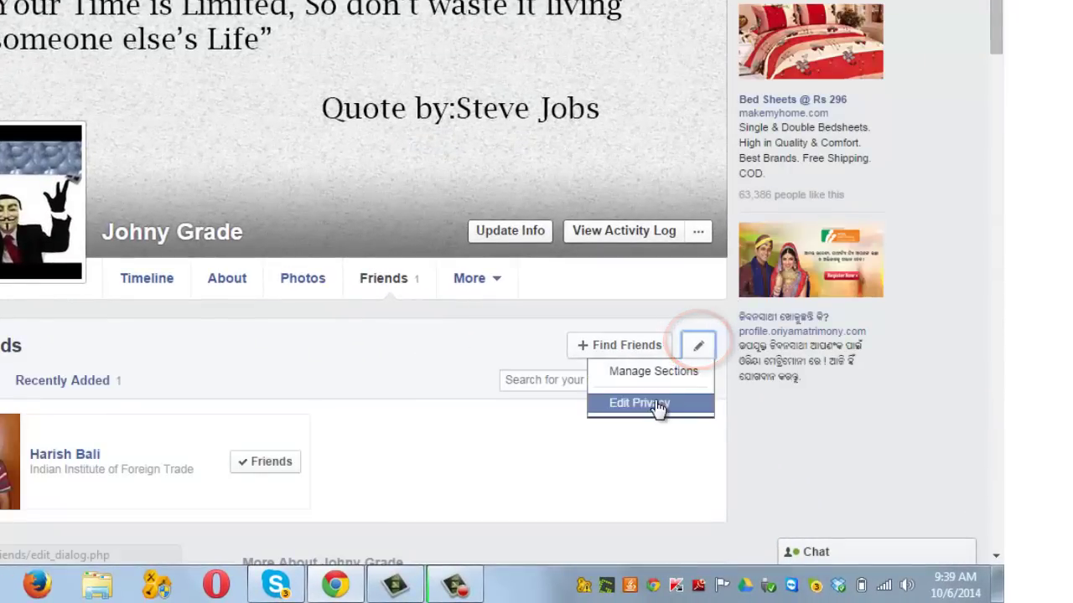
click(707, 407)
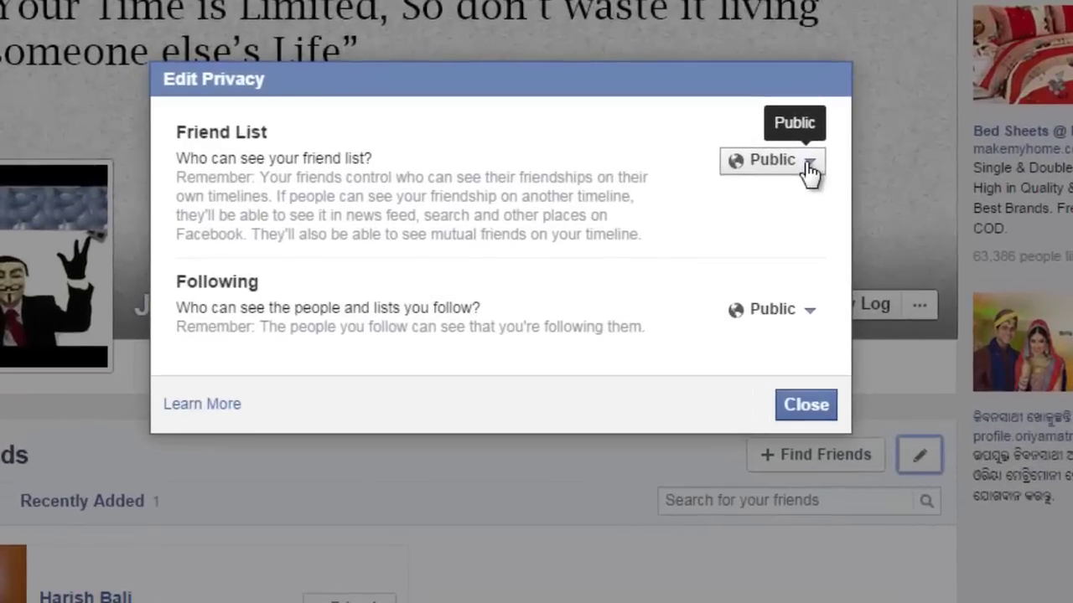
click(809, 166)
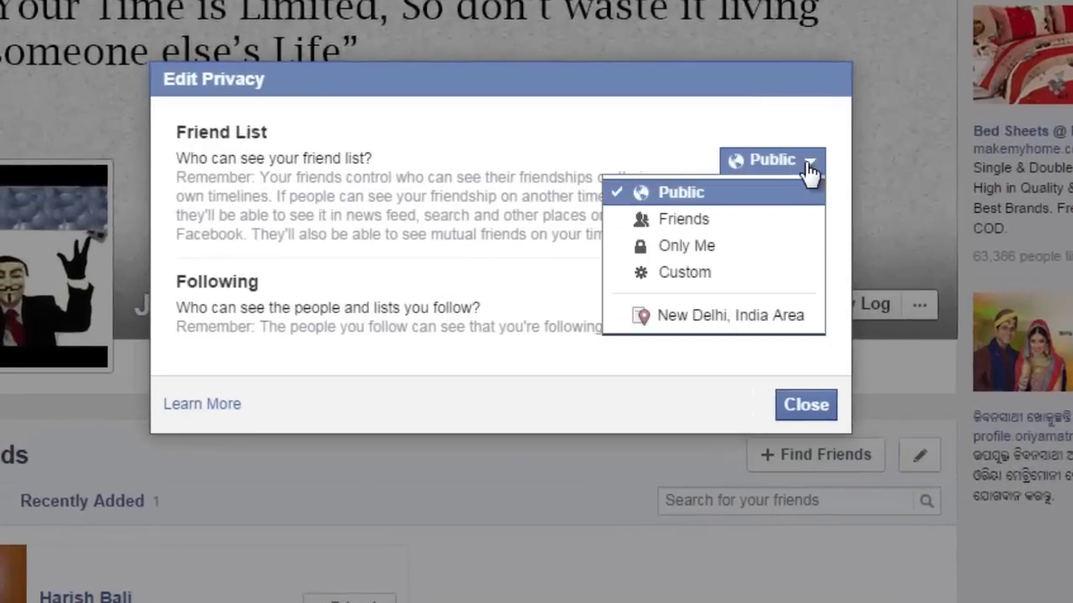
click(763, 256)
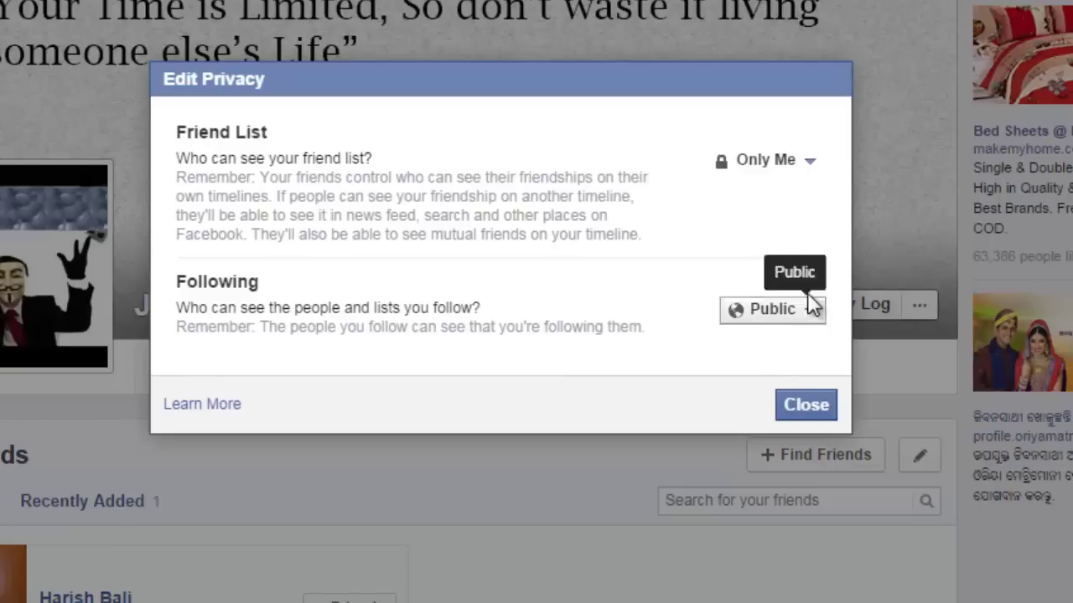
click(809, 314)
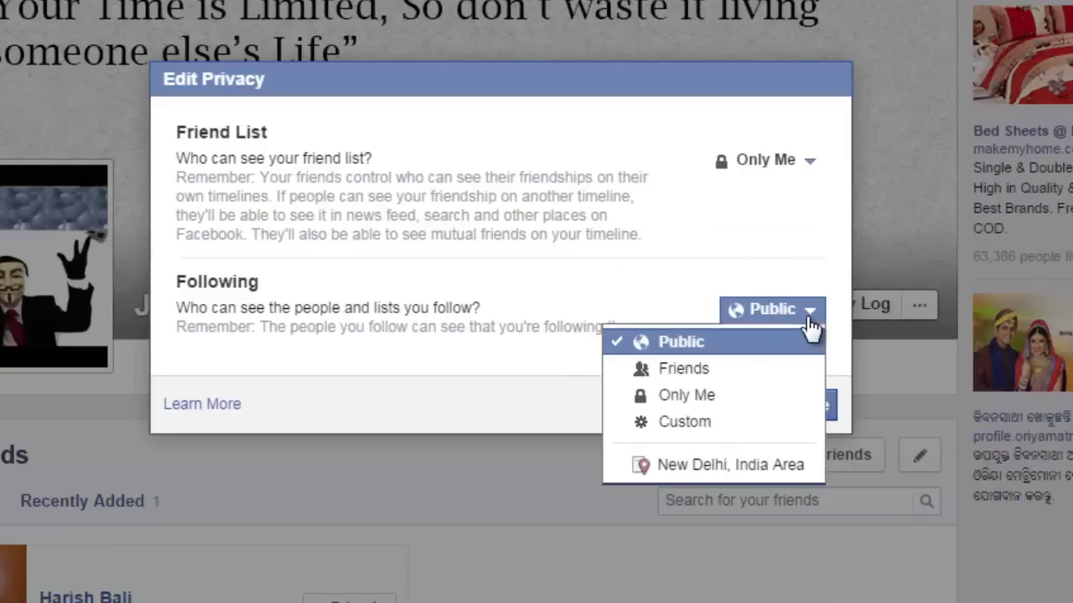
click(760, 403)
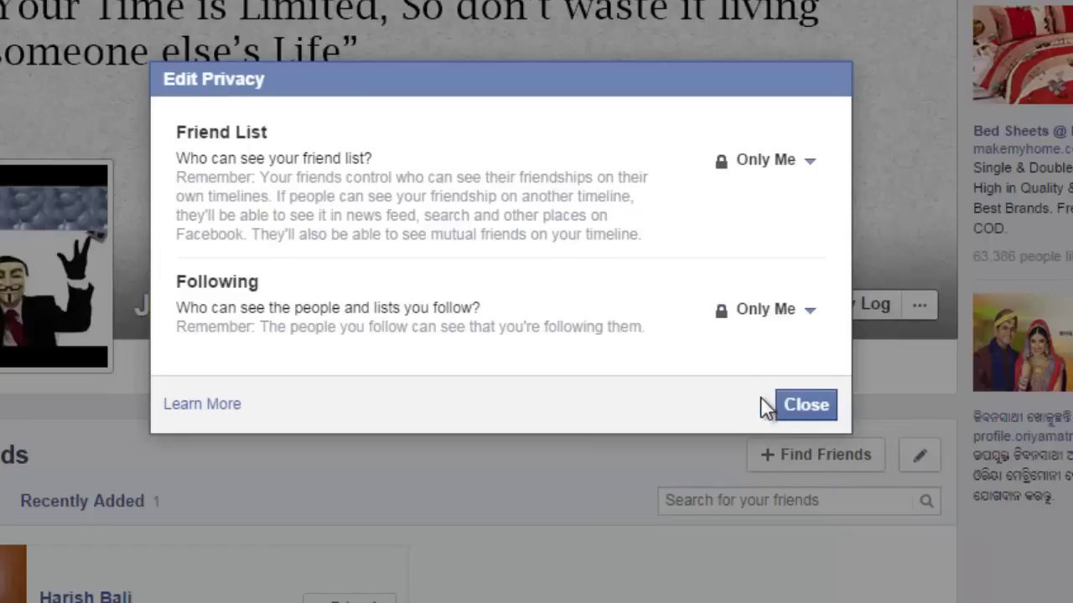
click(834, 414)
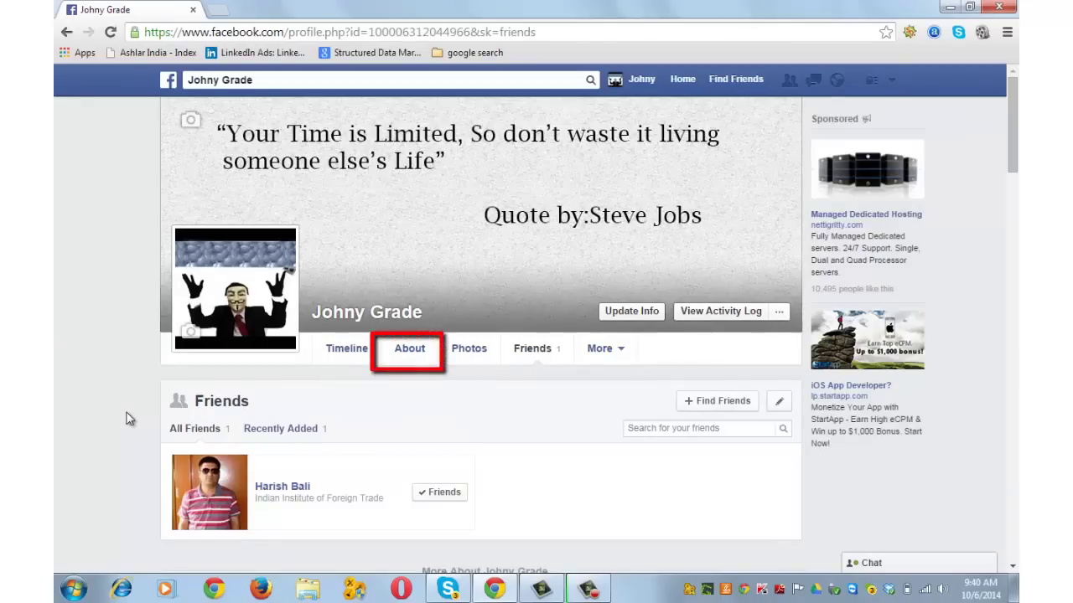
- In About > Contact and Basic Info, set birth date and birth year to Only Me and save
click(407, 359)
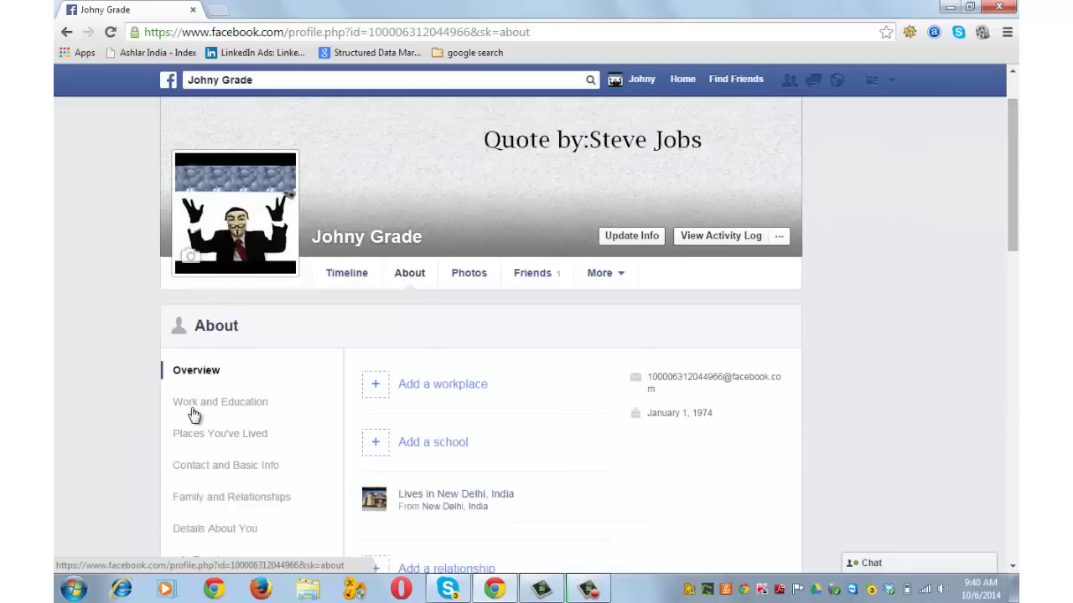
click(269, 399)
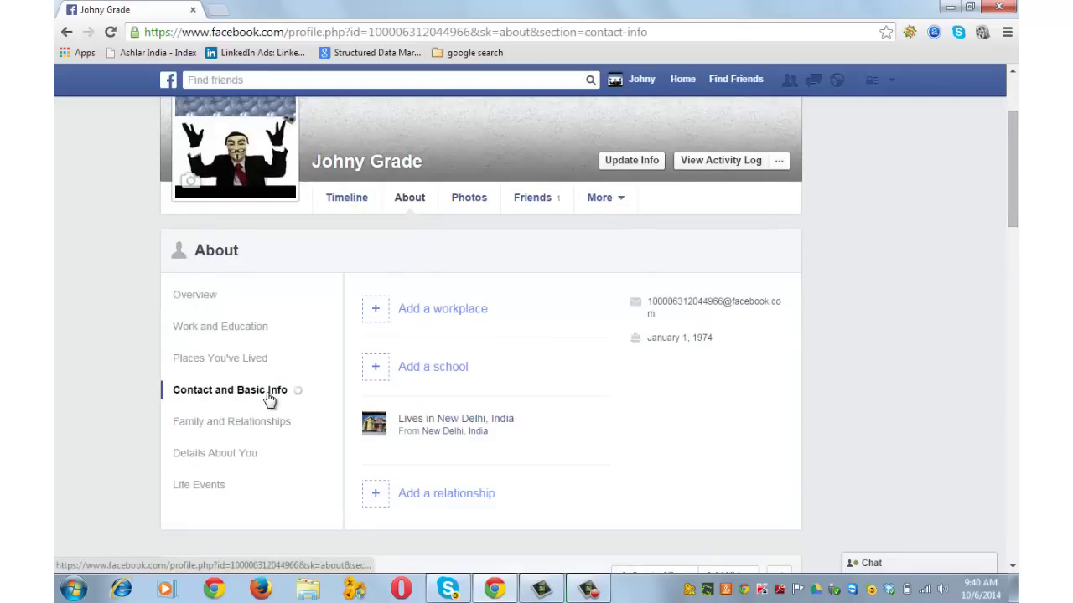
scroll(563, 414, down, 2)
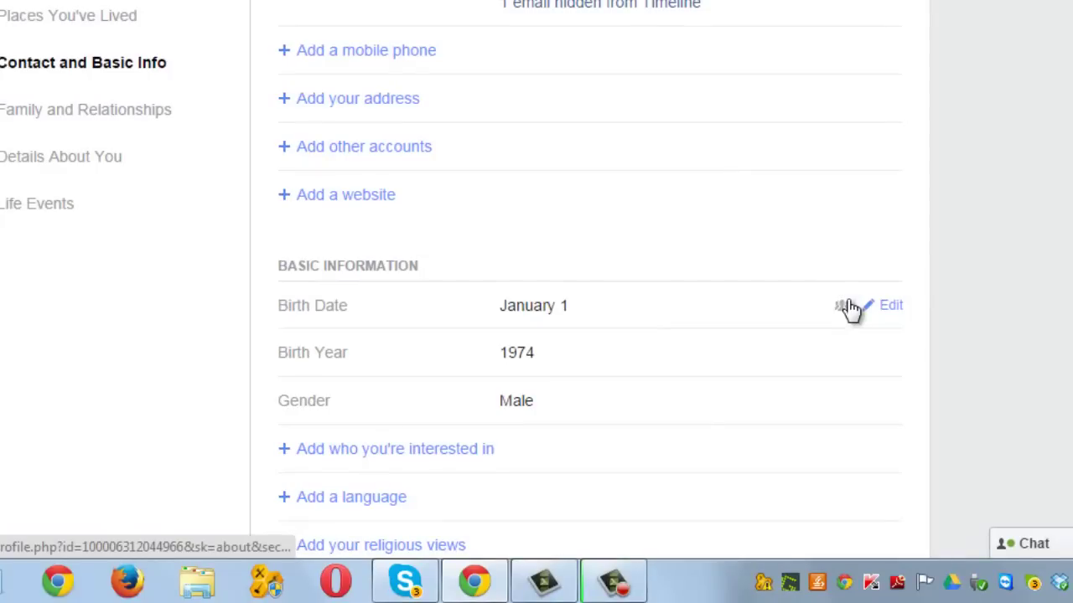
click(849, 308)
click(877, 310)
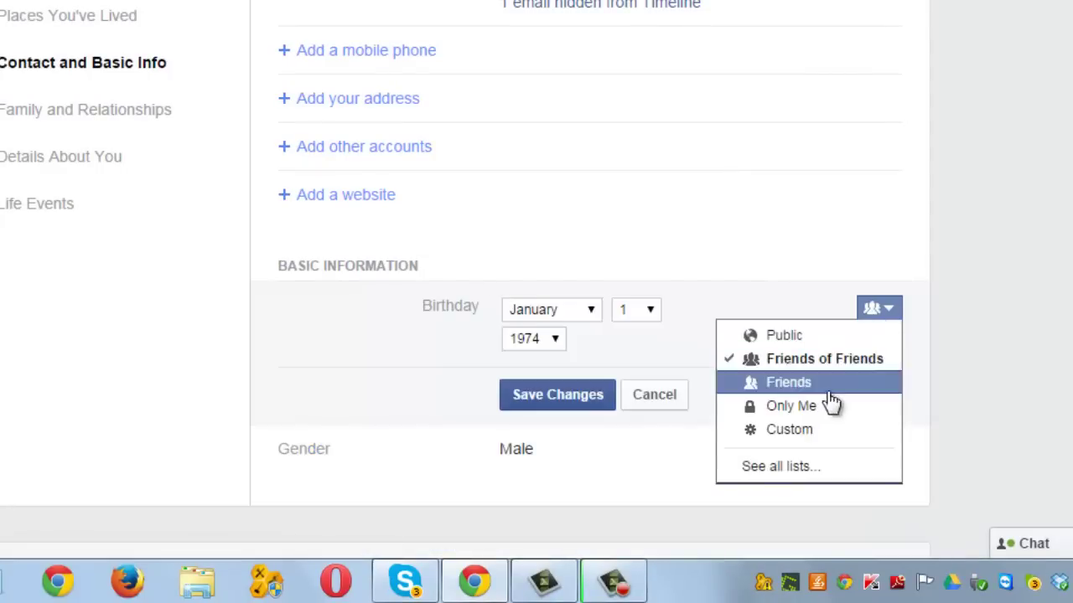
click(827, 407)
click(874, 343)
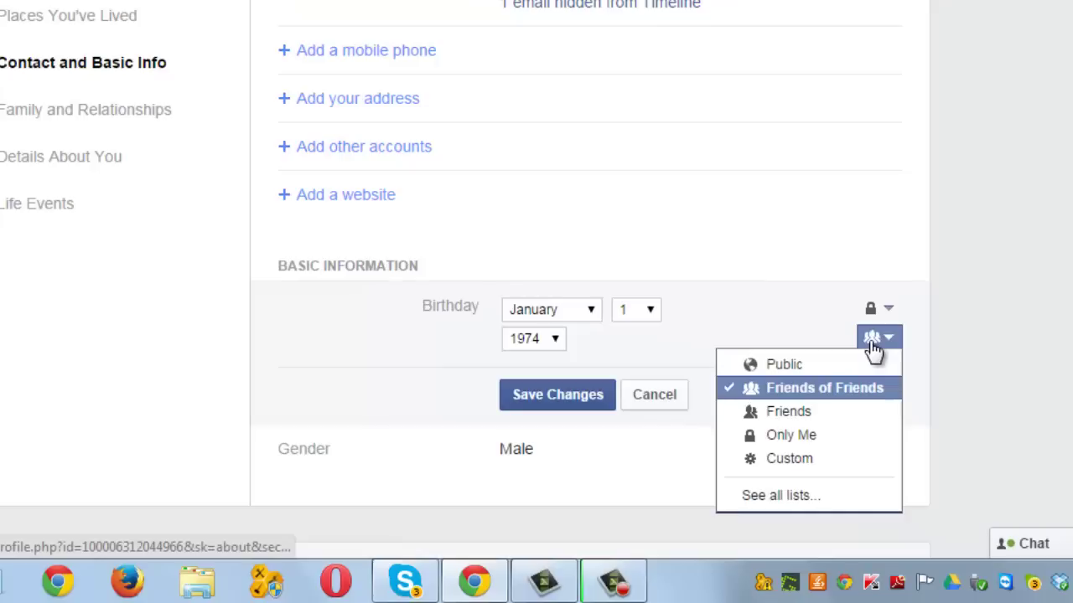
click(835, 436)
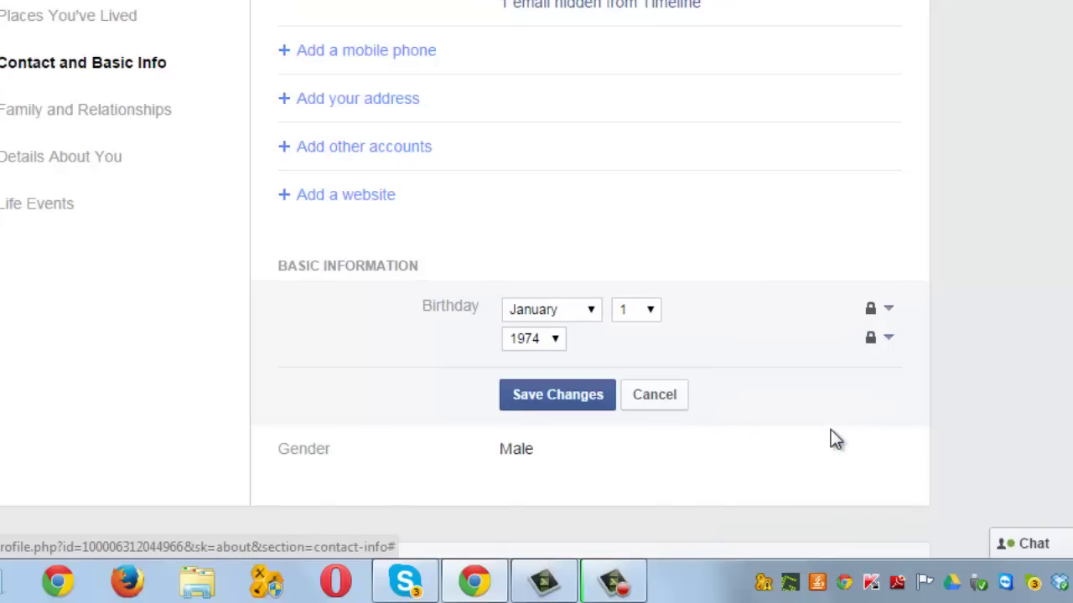
click(538, 394)
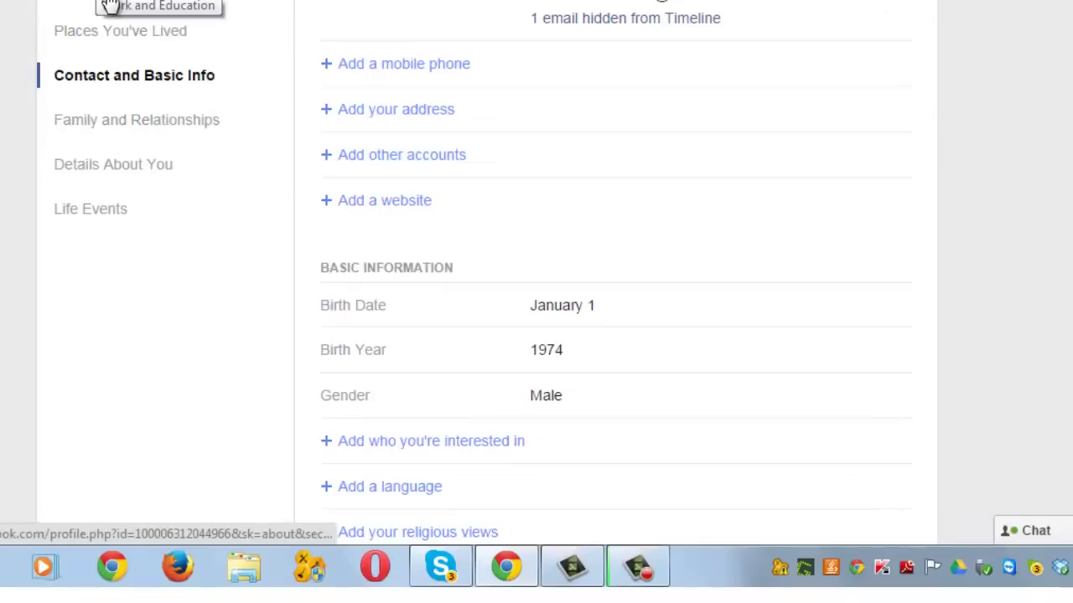
scroll(104, 209, up, 5)
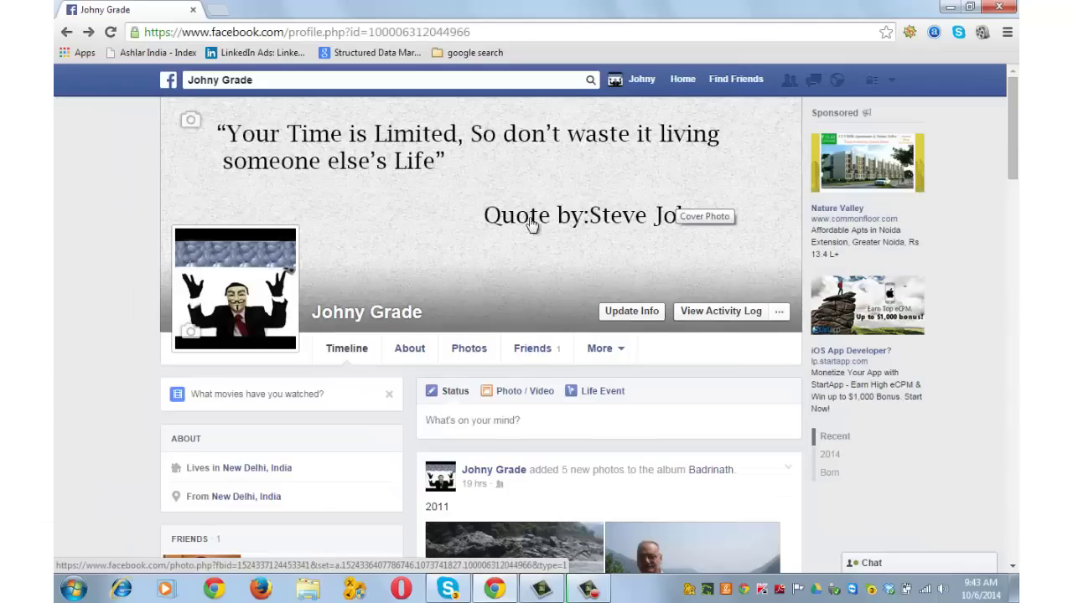
- Change the current profile picture's audience to Only Me, then close the photo viewer
mouse_move(241, 289)
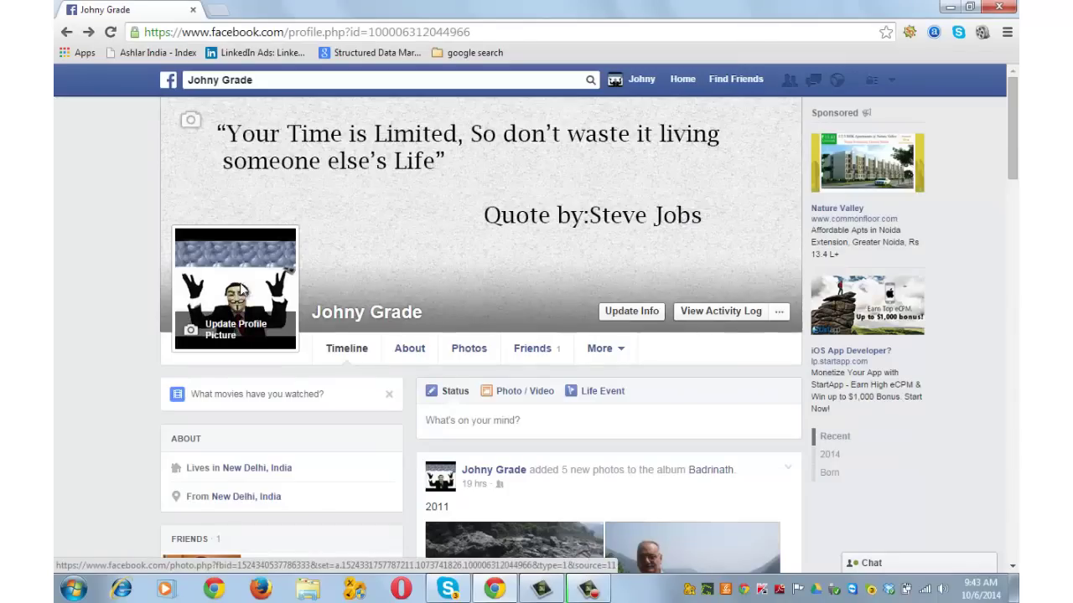
click(241, 289)
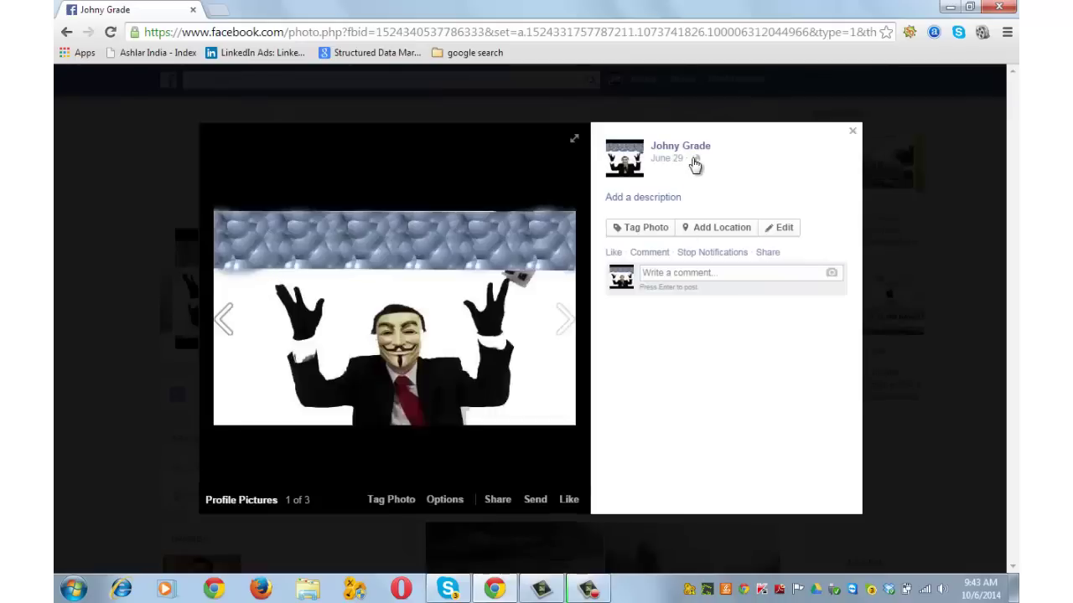
click(697, 157)
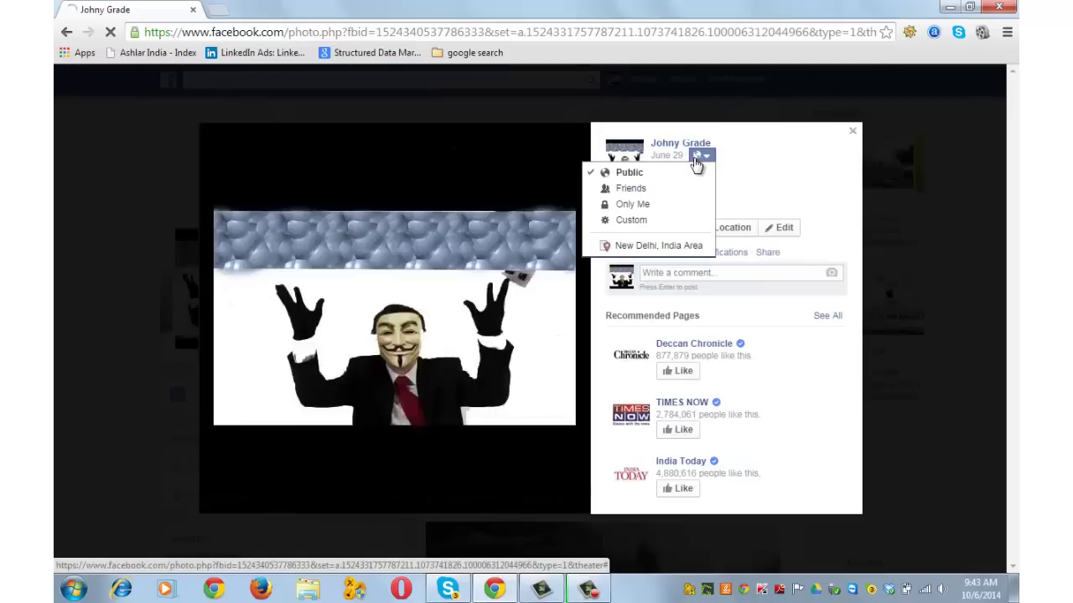
click(709, 205)
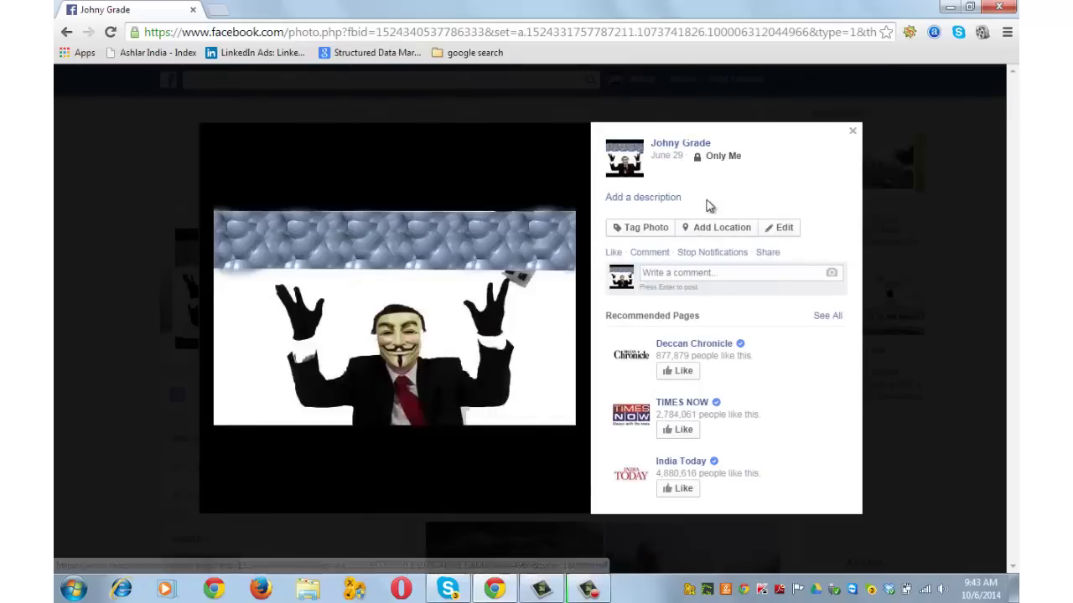
click(853, 129)
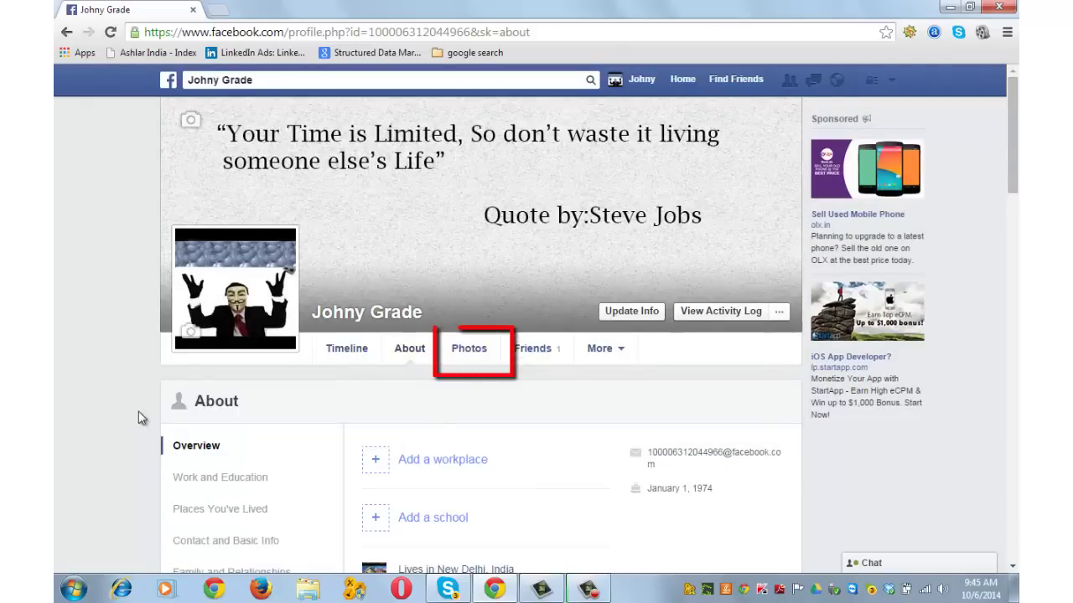
- In Photos > Albums, set the Badrinath and haridware albums to Only Me, then open Timeline Photos
click(462, 354)
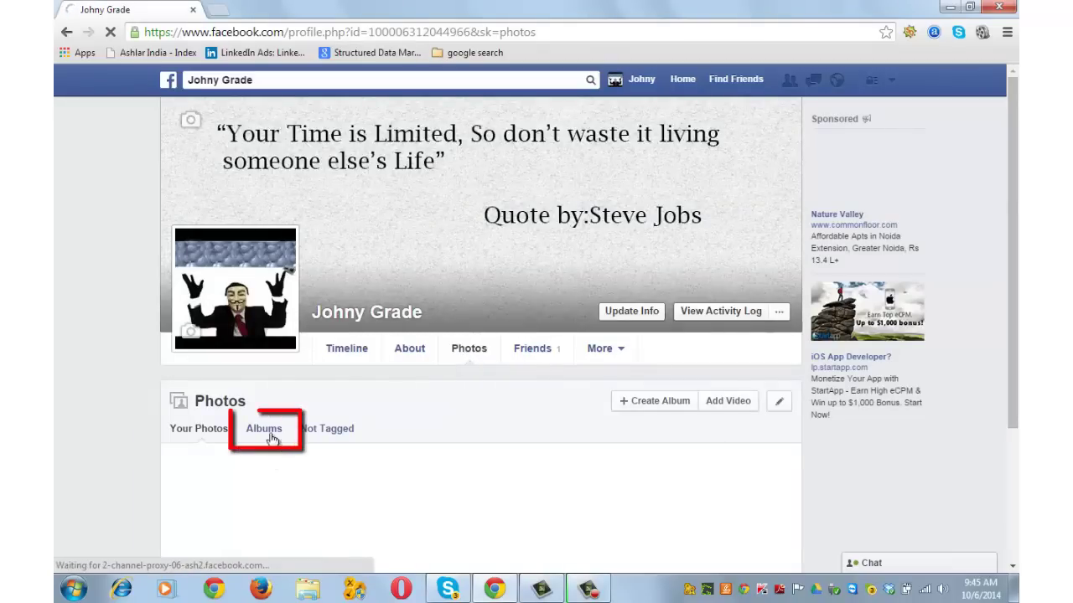
click(263, 429)
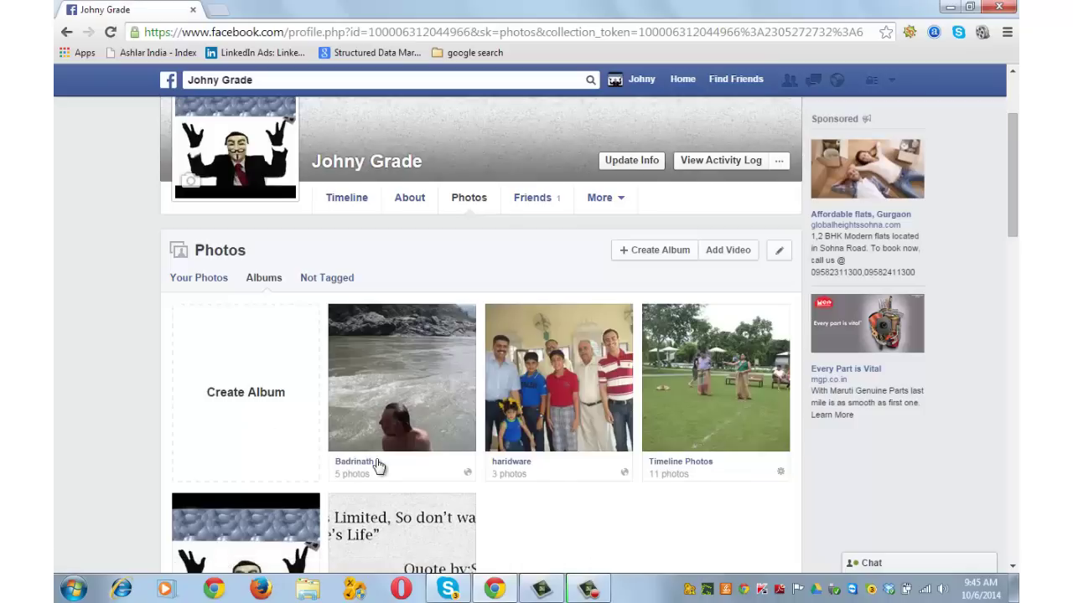
click(461, 472)
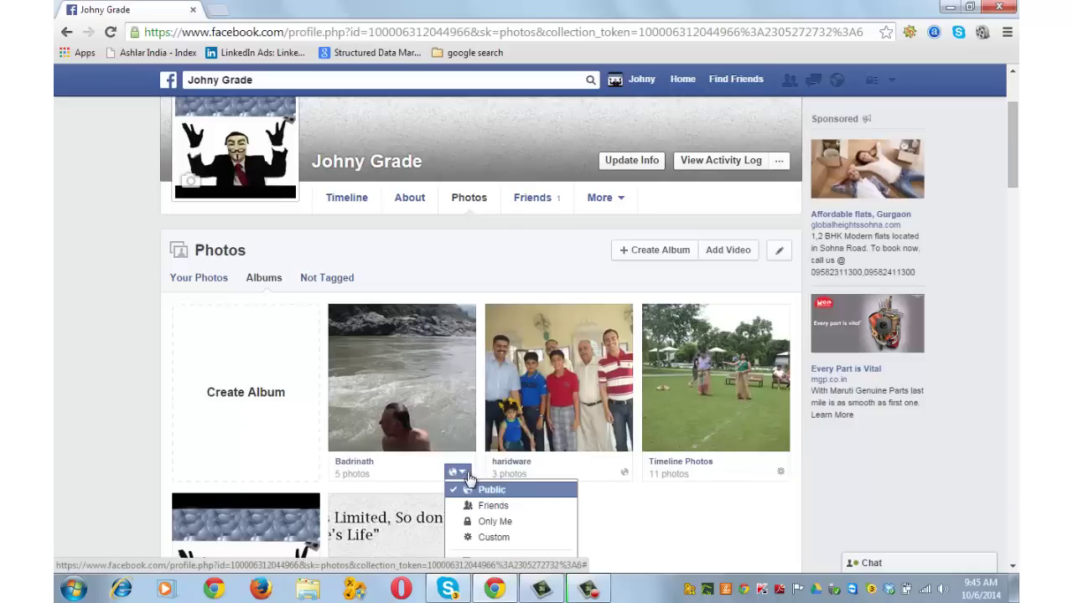
click(494, 526)
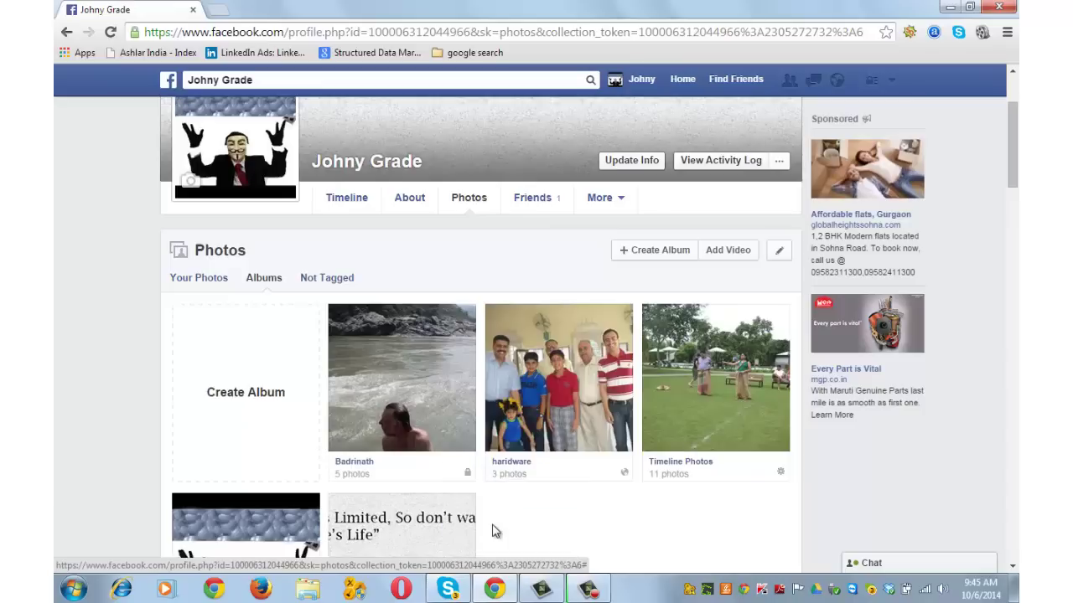
click(620, 474)
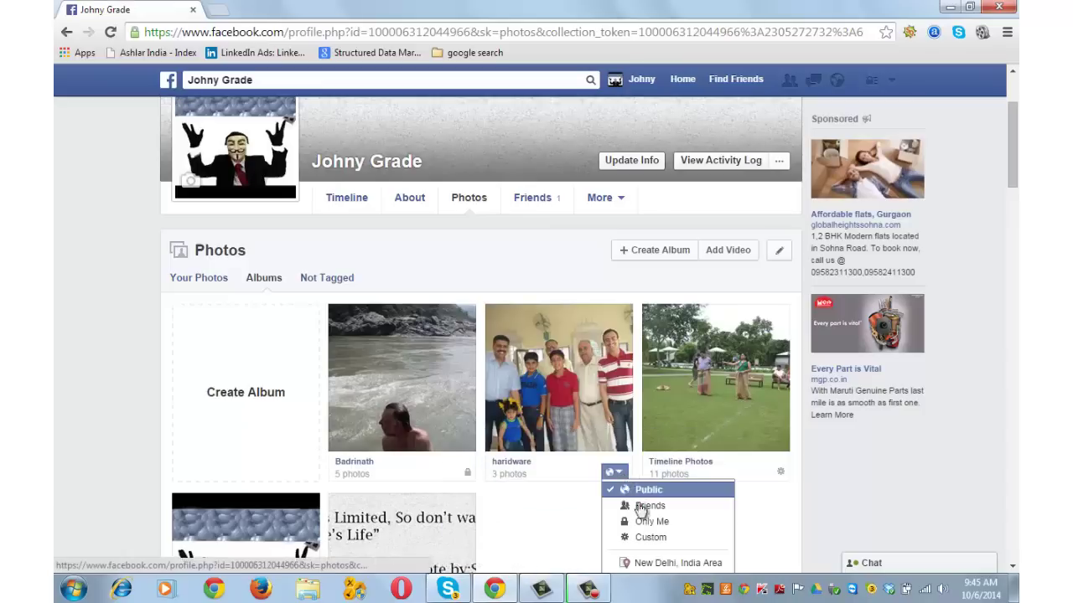
click(653, 527)
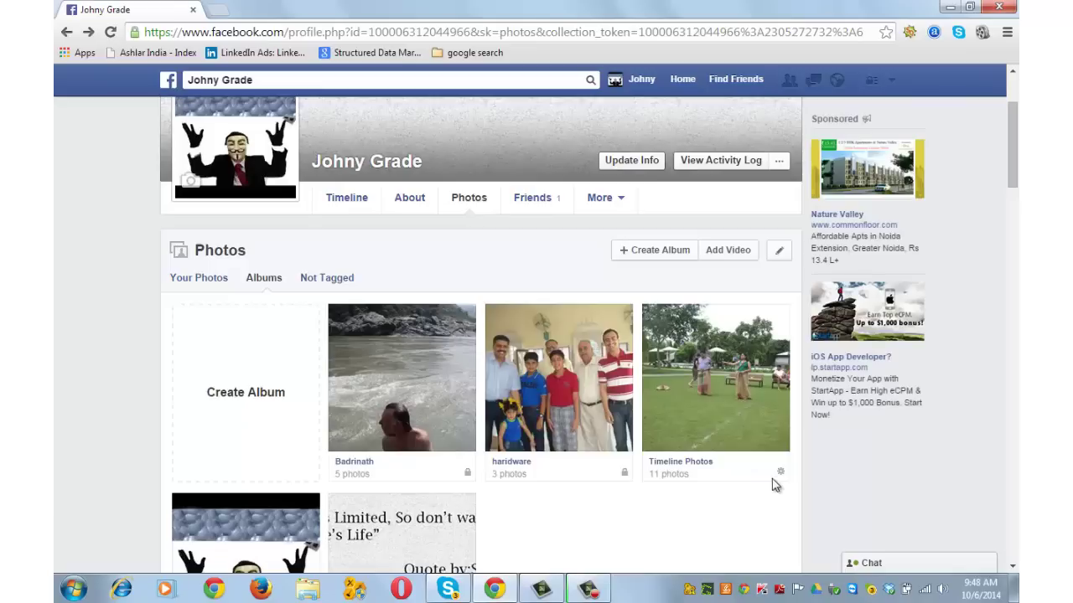
click(766, 429)
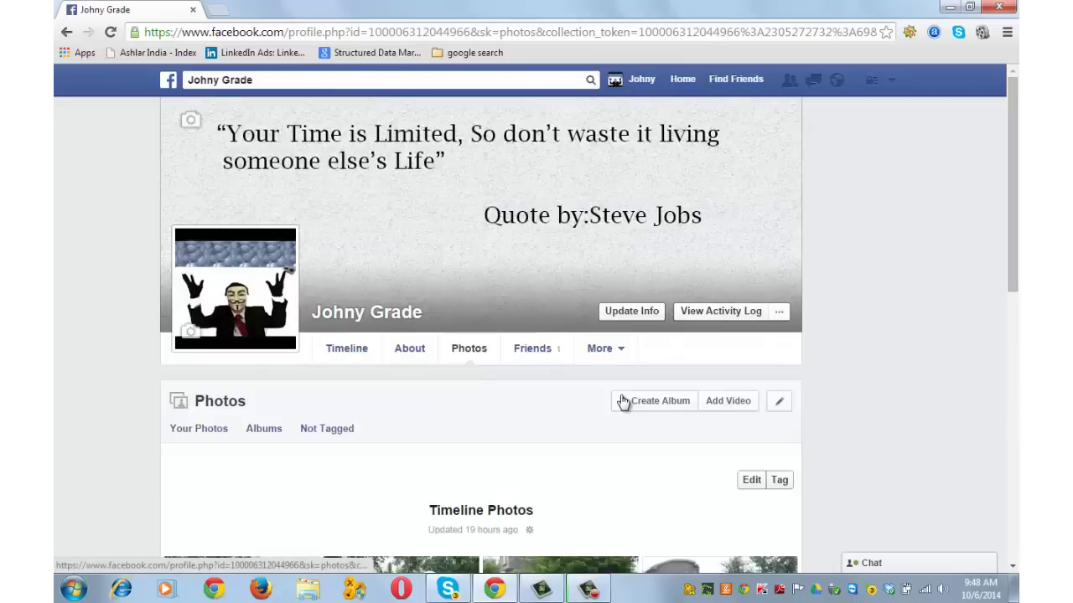
- Set the 'family pics' post of 11 new photos to Only Me through Edit Post Privacy
scroll(621, 402, down, 1)
scroll(607, 394, down, 3)
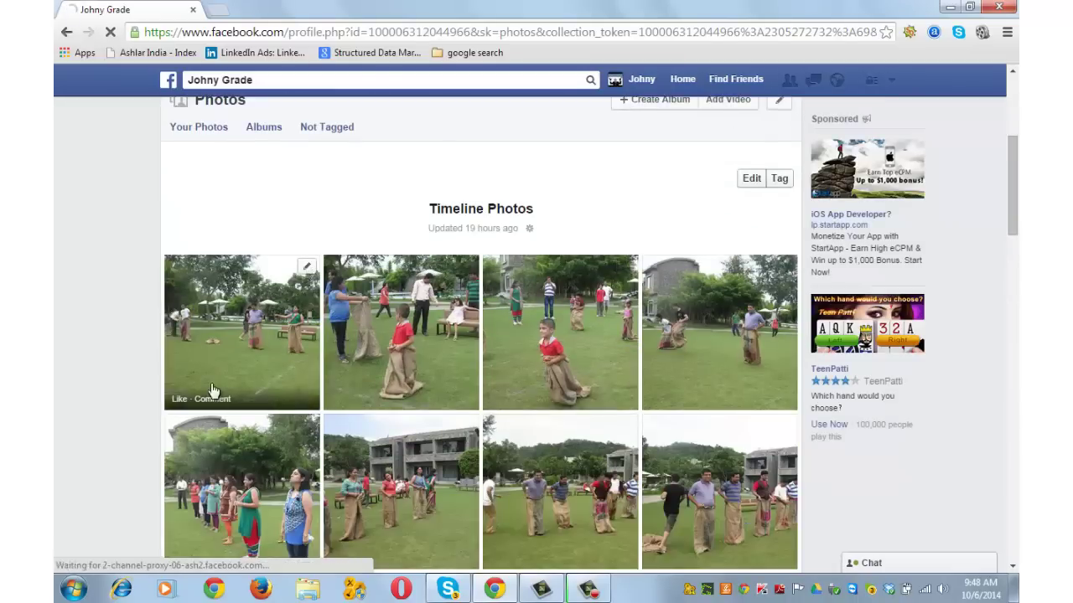
click(237, 360)
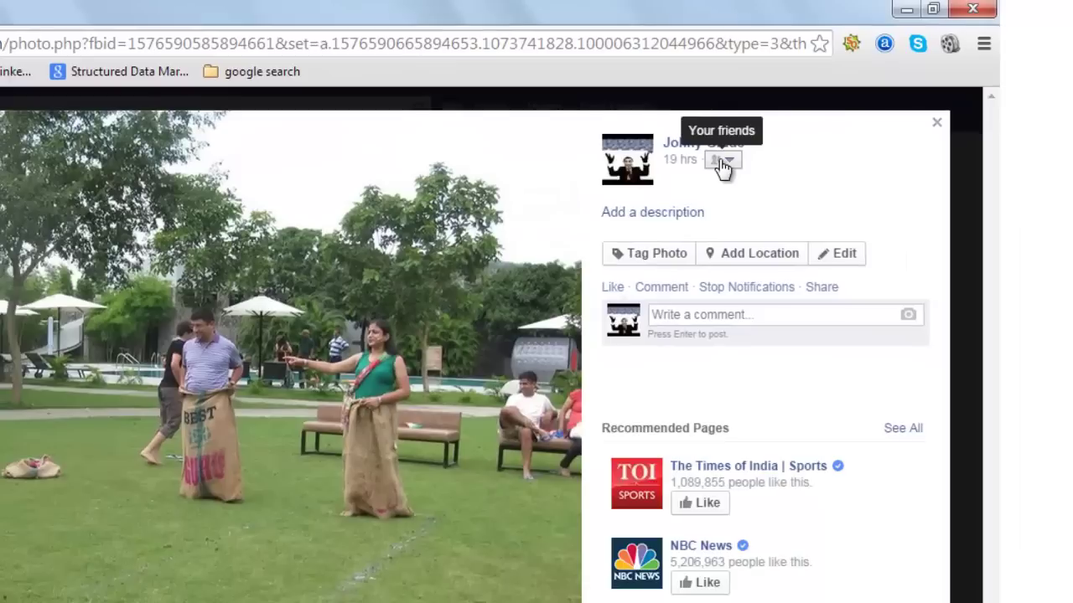
click(662, 191)
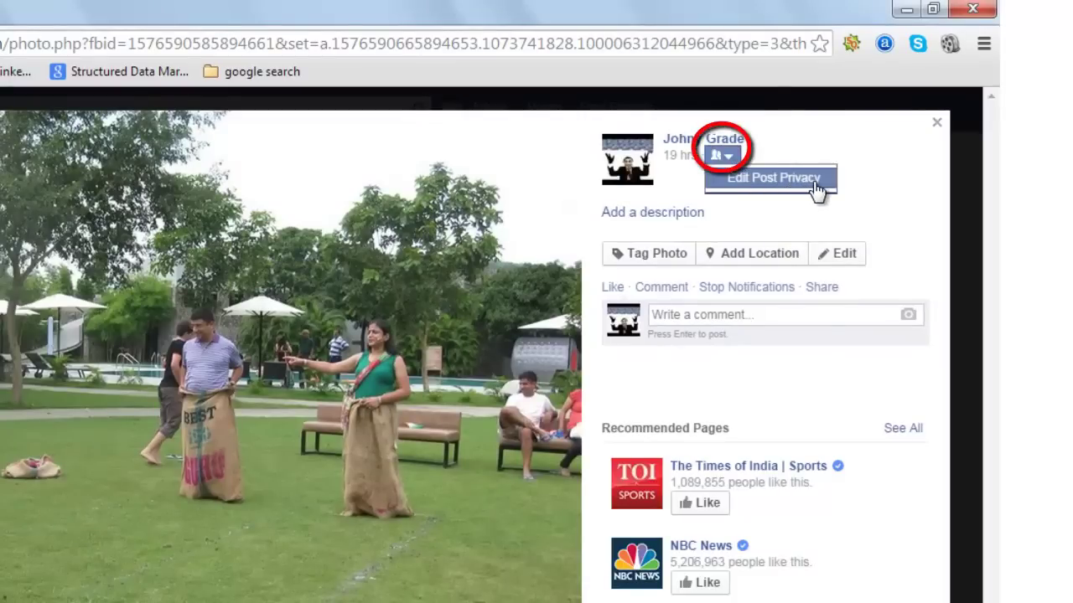
click(817, 190)
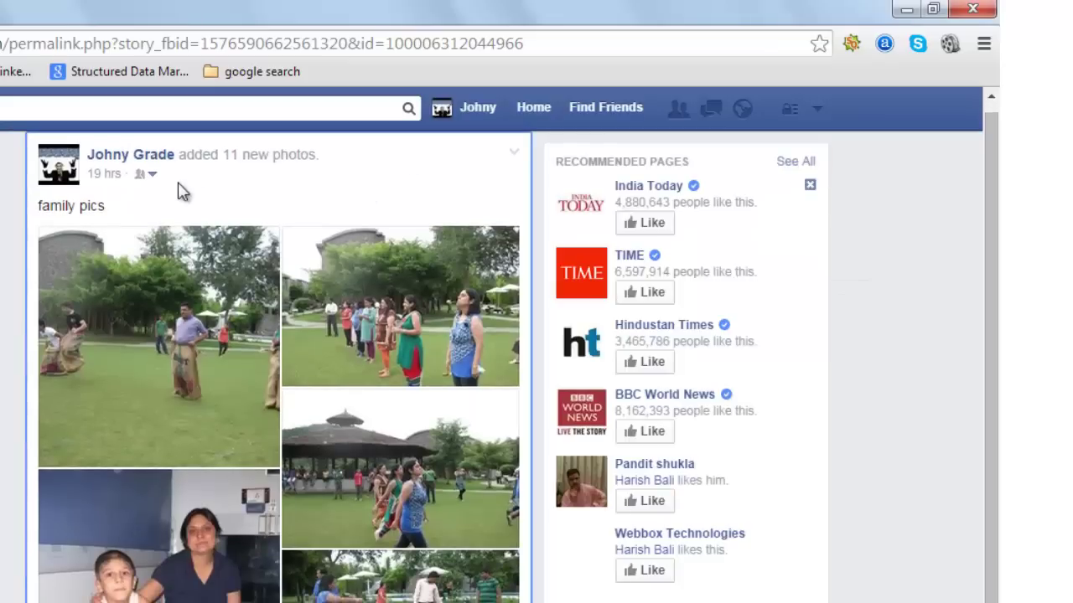
click(149, 173)
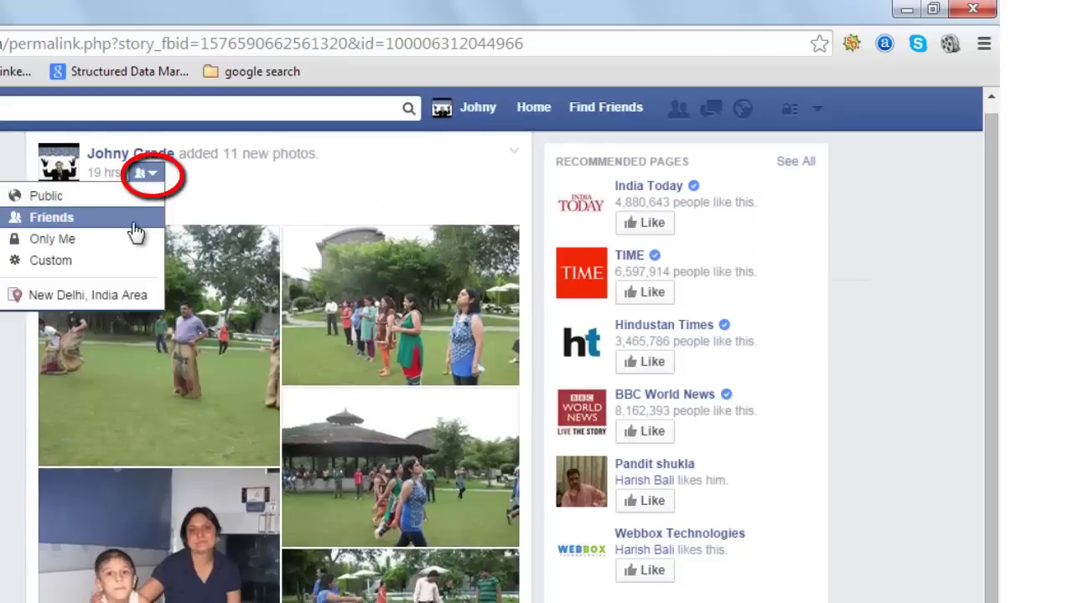
click(144, 254)
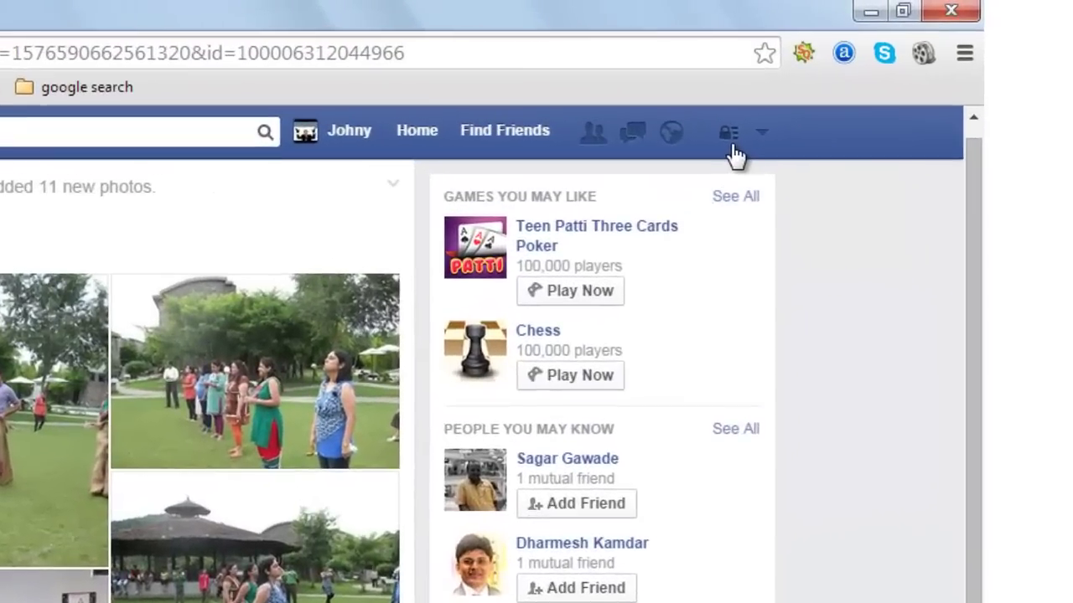
- Limit friend requests to Friends of Friends in Privacy Shortcuts, then return to the profile timeline
click(865, 81)
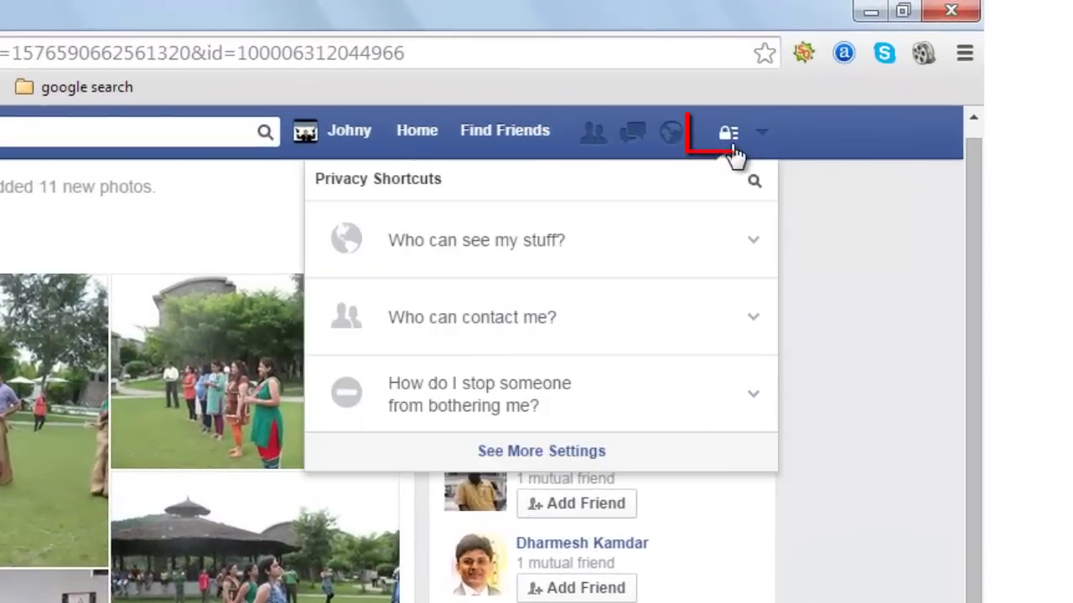
click(614, 333)
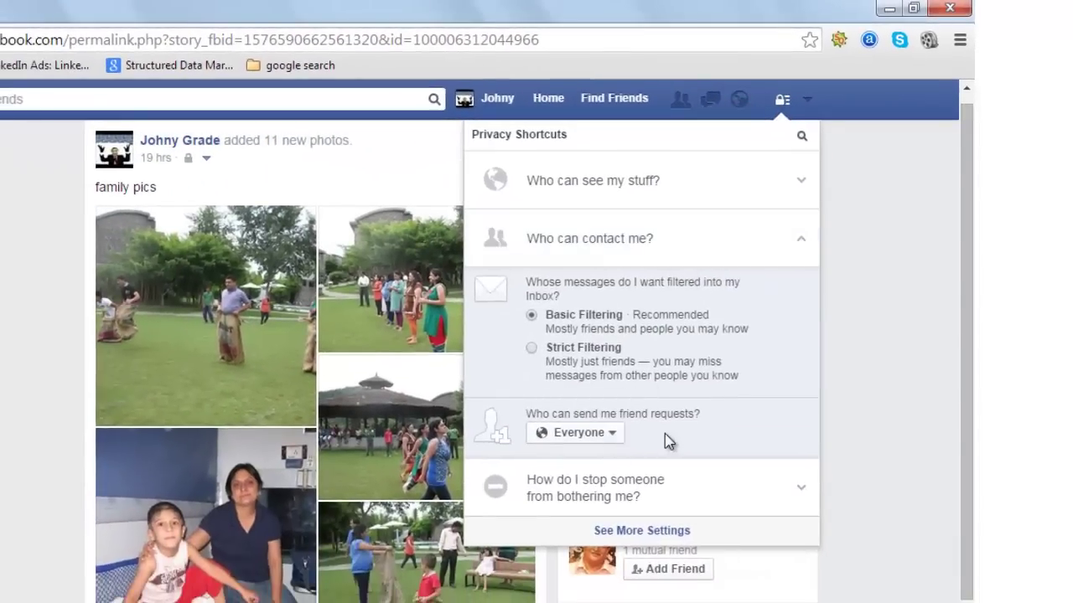
click(615, 436)
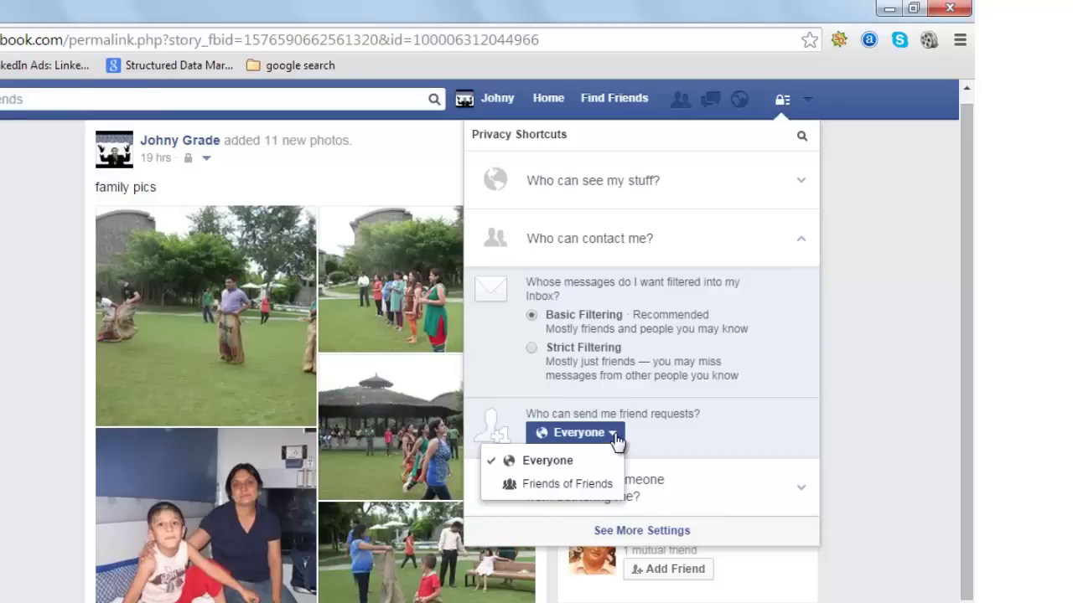
click(604, 486)
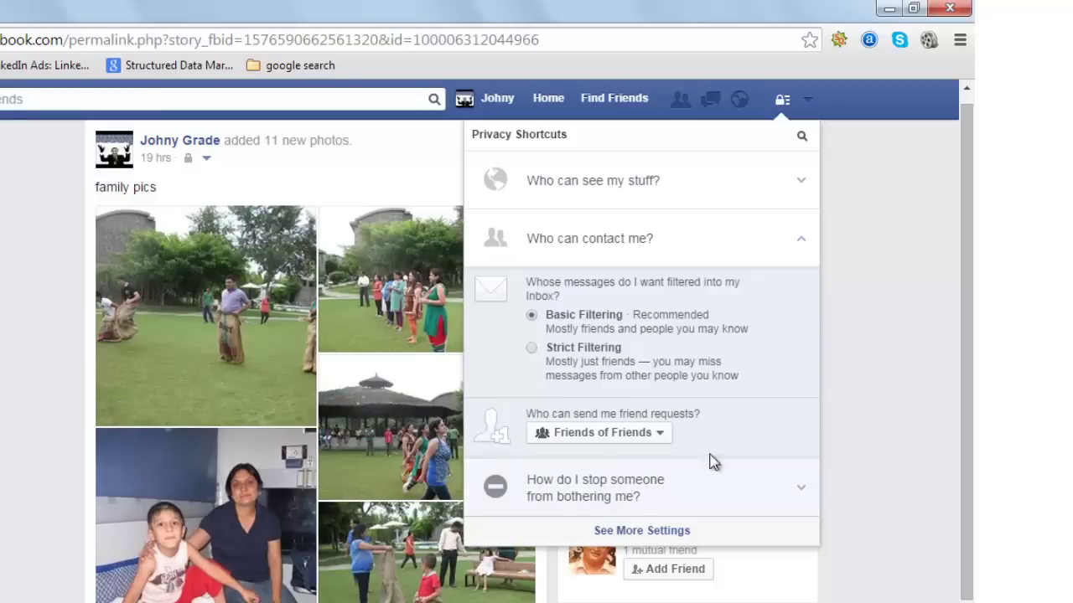
click(871, 390)
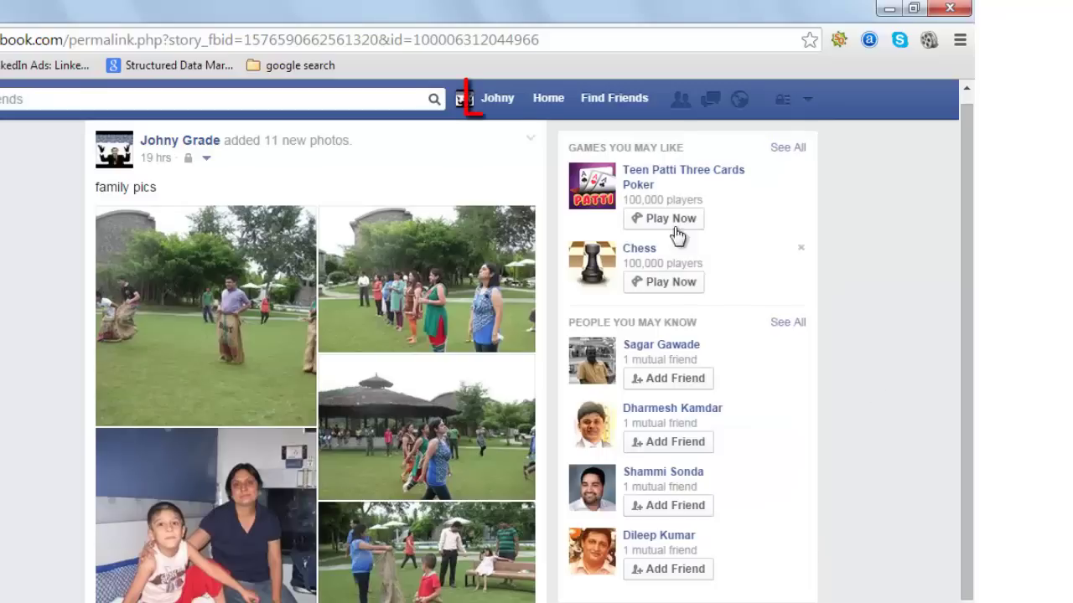
click(496, 112)
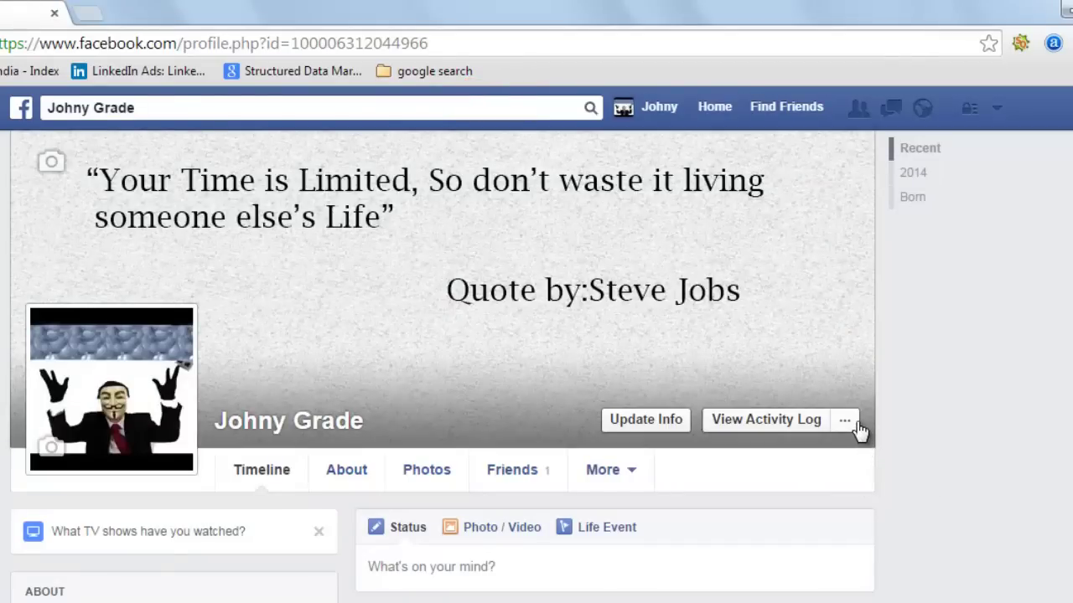
click(854, 426)
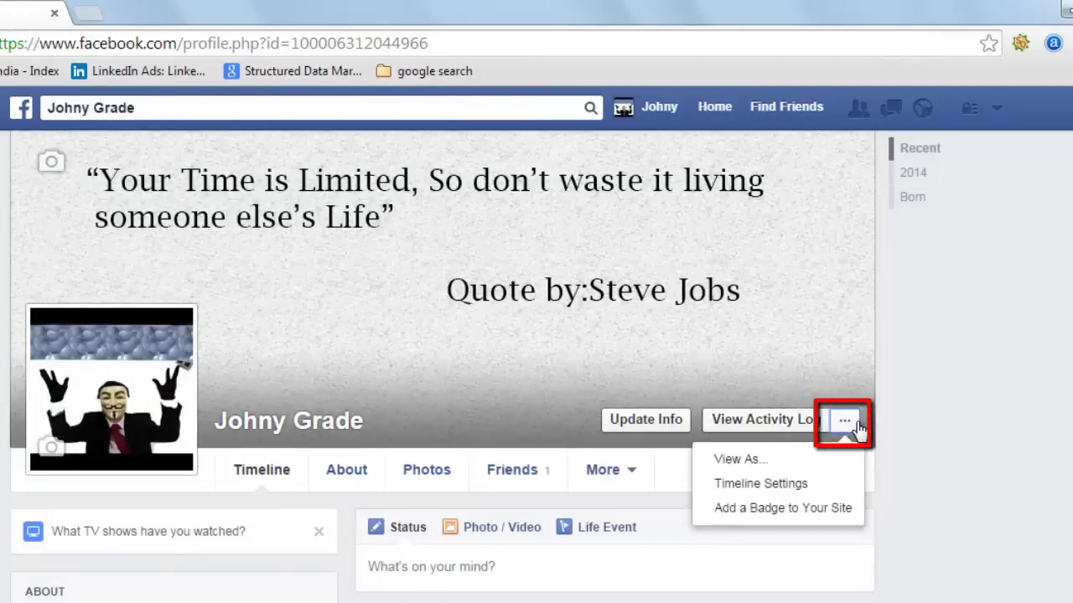
click(799, 461)
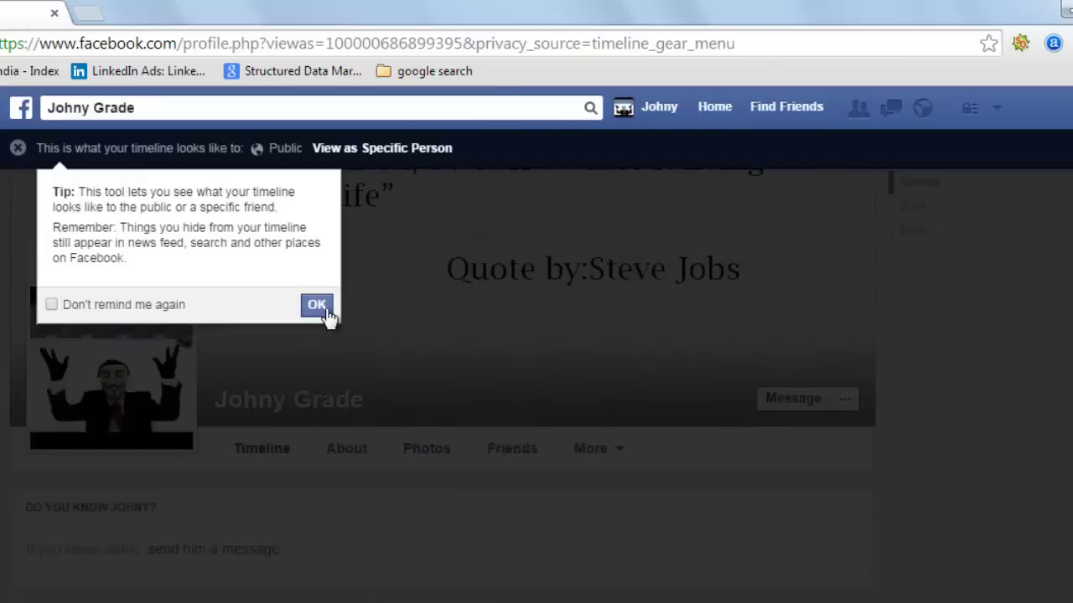
click(327, 314)
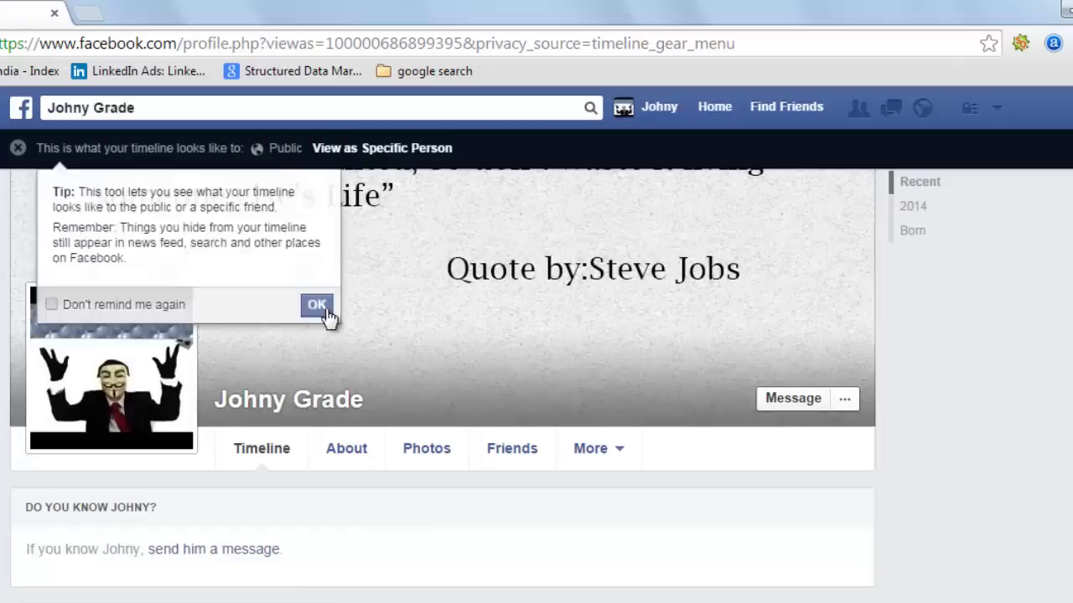
scroll(618, 387, up, 1)
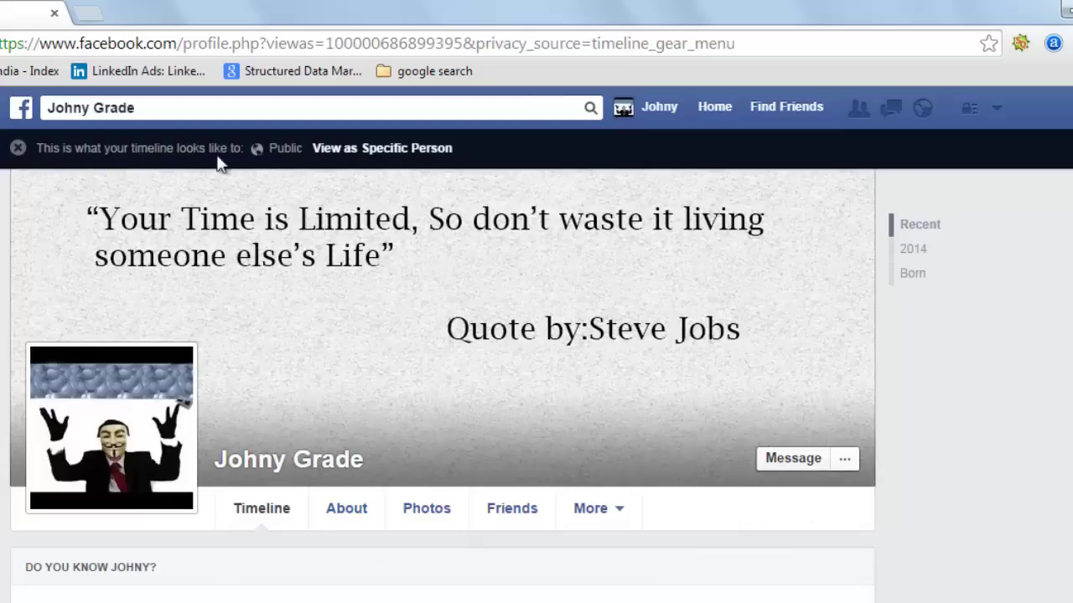
click(17, 151)
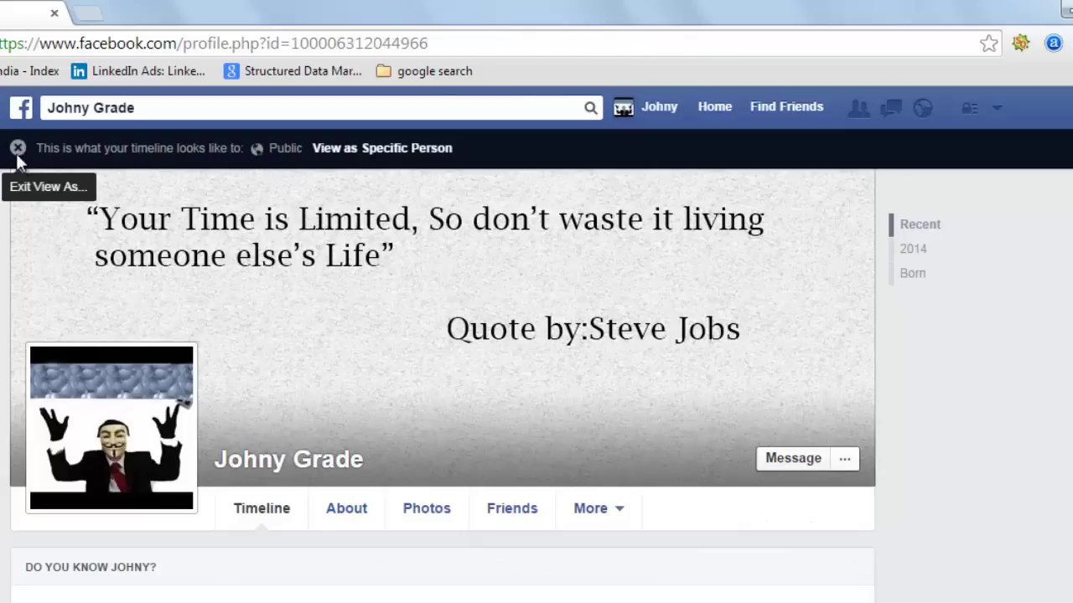